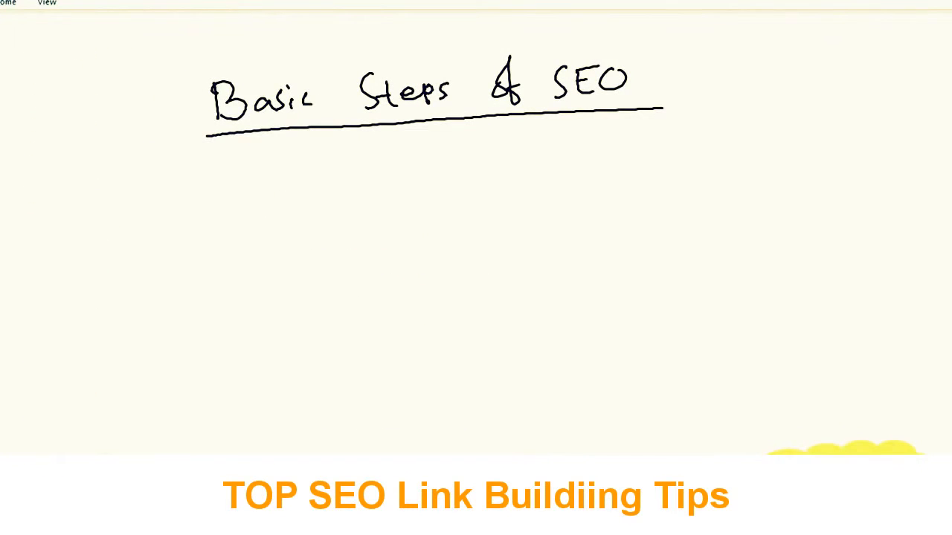
# Handwrite "Article writing" beneath the underlined heading "Basic Steps of SEO".
pyautogui.moveTo(287, 194)
pyautogui.mouseDown()
pyautogui.moveTo(269, 223)
pyautogui.moveTo(321, 208)
pyautogui.moveTo(470, 206)
pyautogui.moveTo(491, 187)
pyautogui.moveTo(527, 192)
pyautogui.moveTo(520, 228)
pyautogui.moveTo(547, 187)
pyautogui.mouseUp()
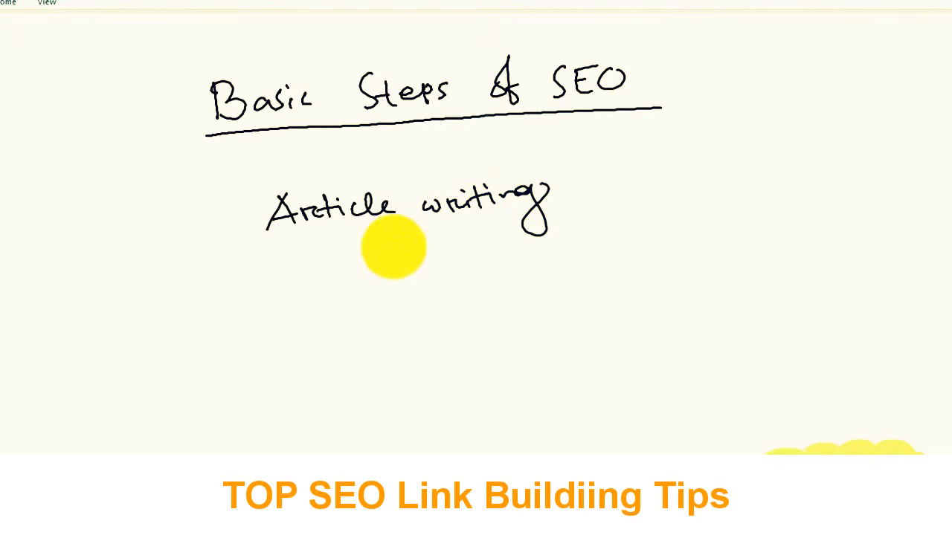
pyautogui.moveTo(397, 254)
pyautogui.mouseDown()
pyautogui.moveTo(395, 278)
pyautogui.moveTo(419, 262)
pyautogui.mouseUp()
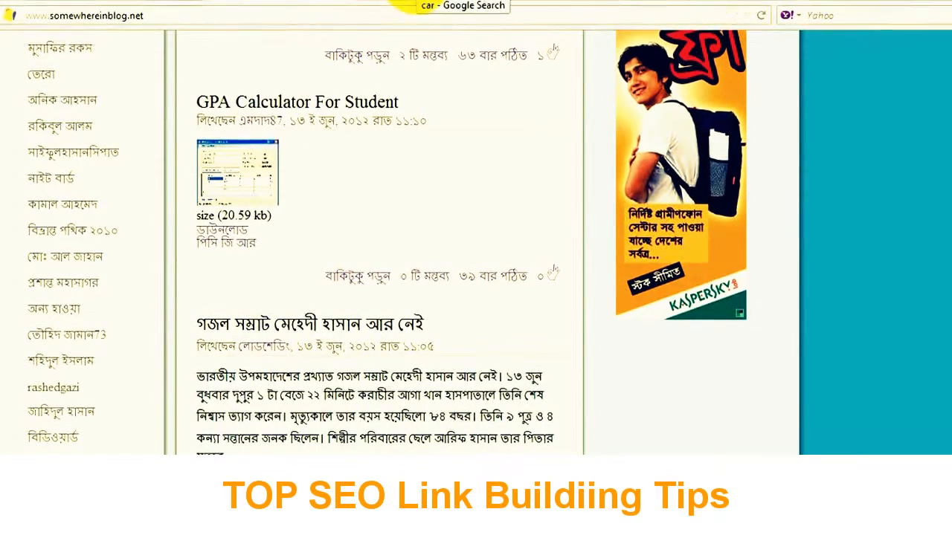
# Switch to the web browser and open the EzineArticles website in place of the Google results for "car".
pyautogui.click(407, 6)
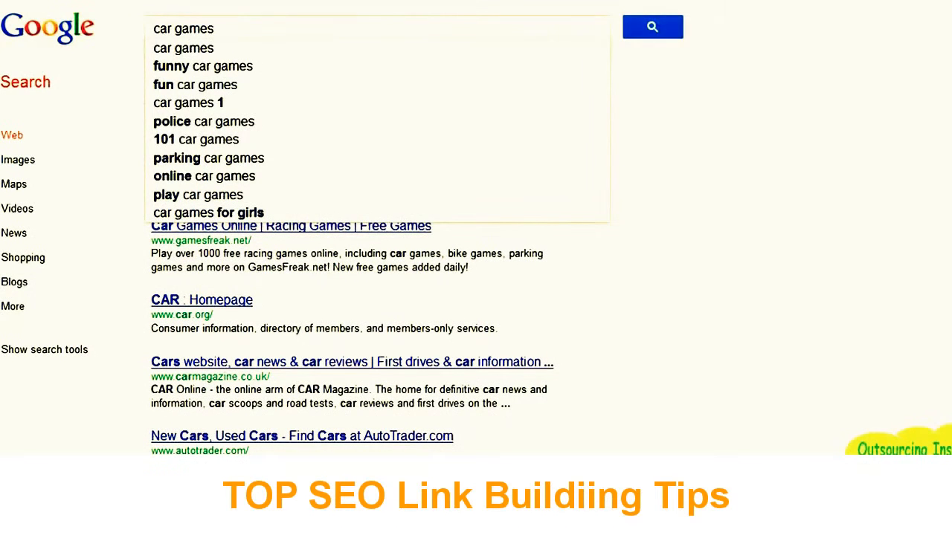
pyautogui.write('www.e')
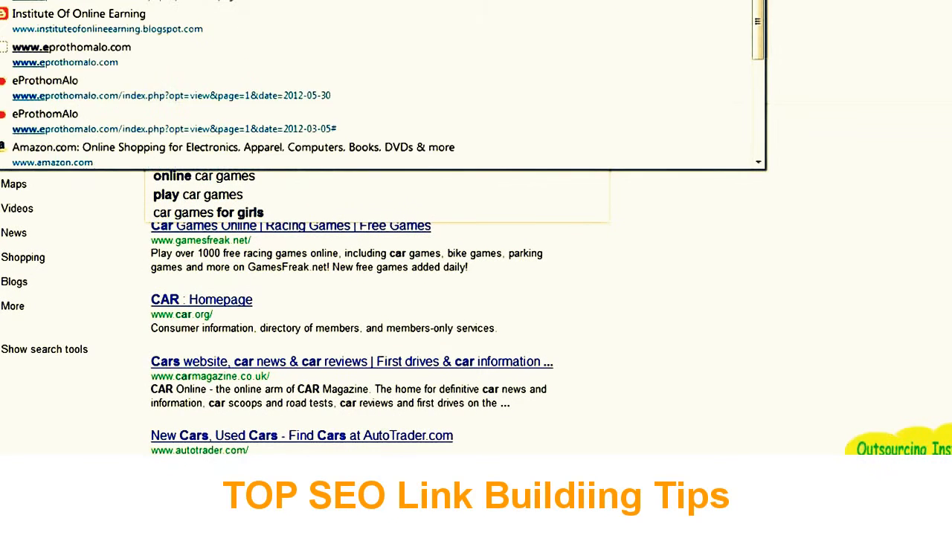
pyautogui.write('z')
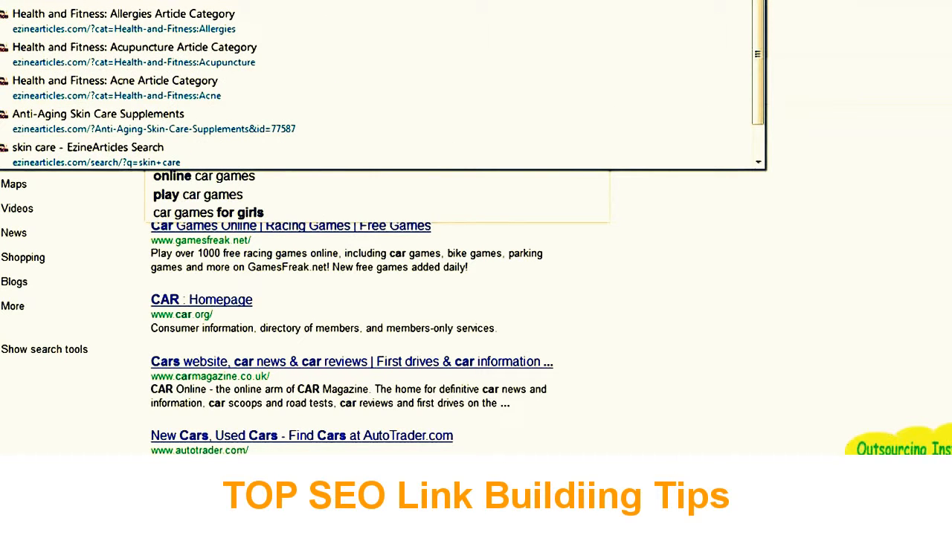
pyautogui.press('Return')
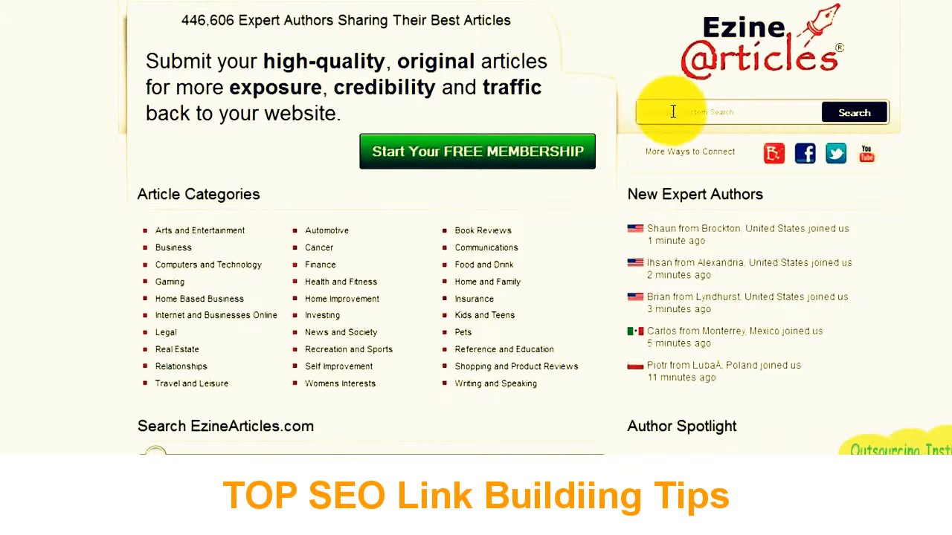
# Search EzineArticles for "car fuel saving tips".
pyautogui.click(671, 111)
pyautogui.write('fuel saving tipp')
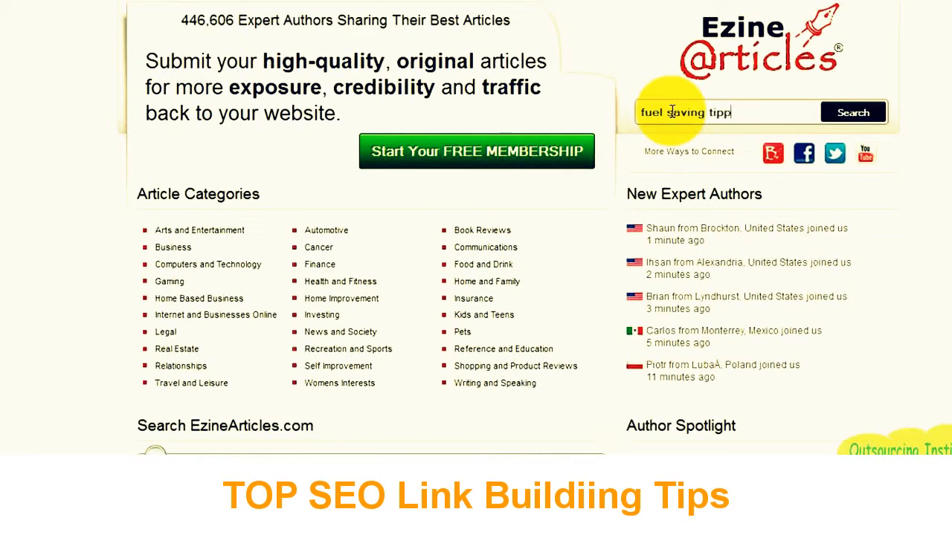
pyautogui.press('BackSpace')
pyautogui.write('s')
pyautogui.click(640, 112)
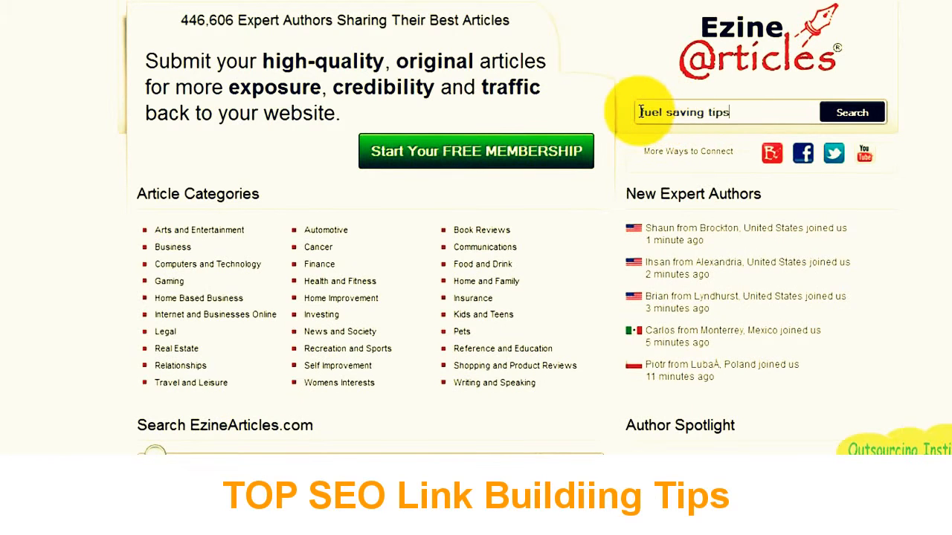
pyautogui.write('car')
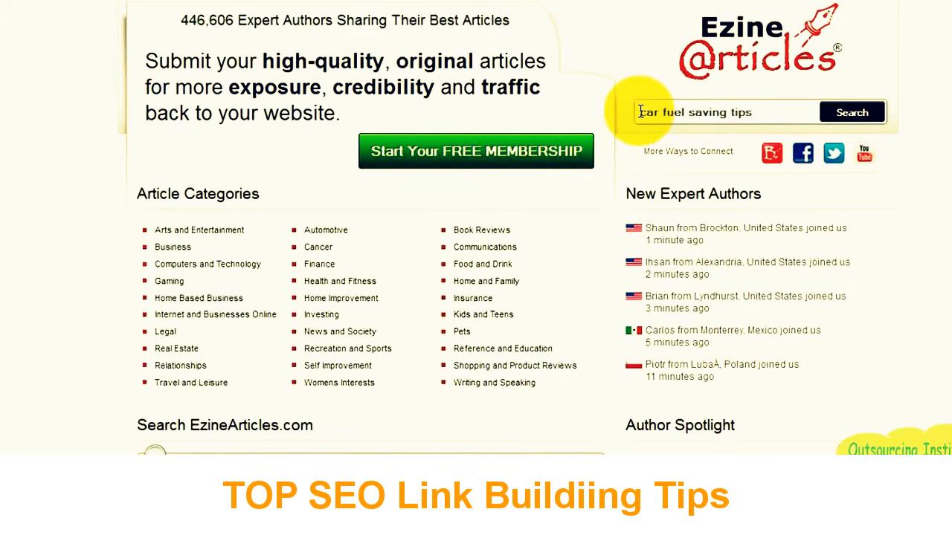
pyautogui.click(867, 117)
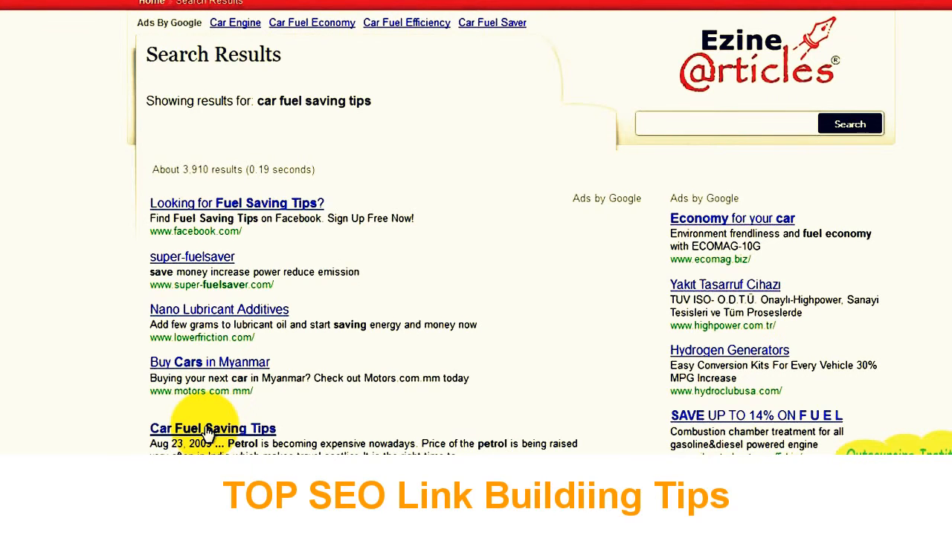
# Open the "Car Fuel Saving Tips" article from the search results and look through its full text.
pyautogui.click(210, 433)
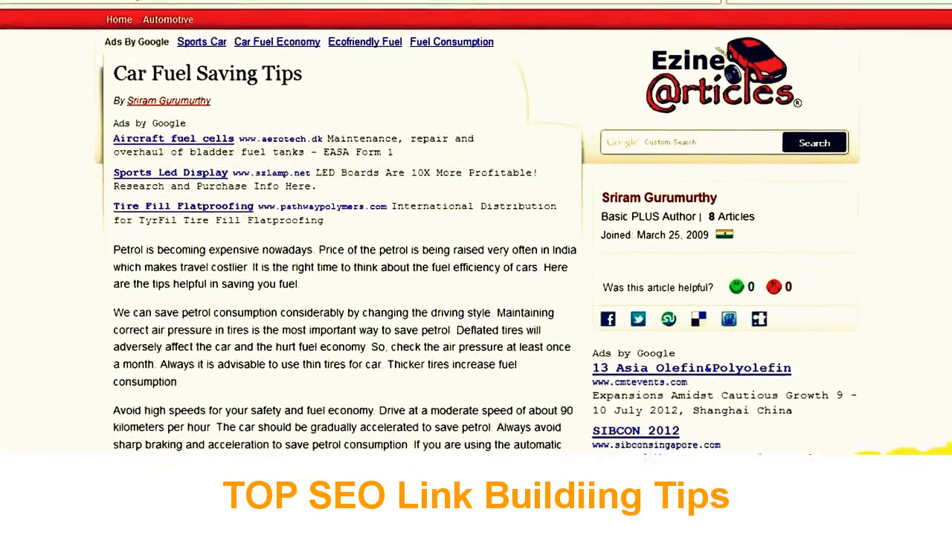
pyautogui.scroll(-5, 476, 234)
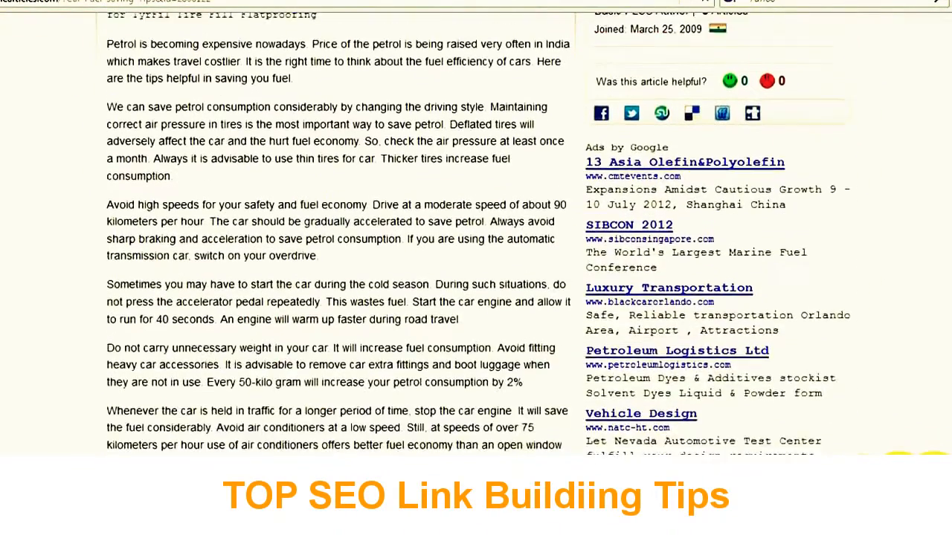
pyautogui.scroll(-1, 476, 234)
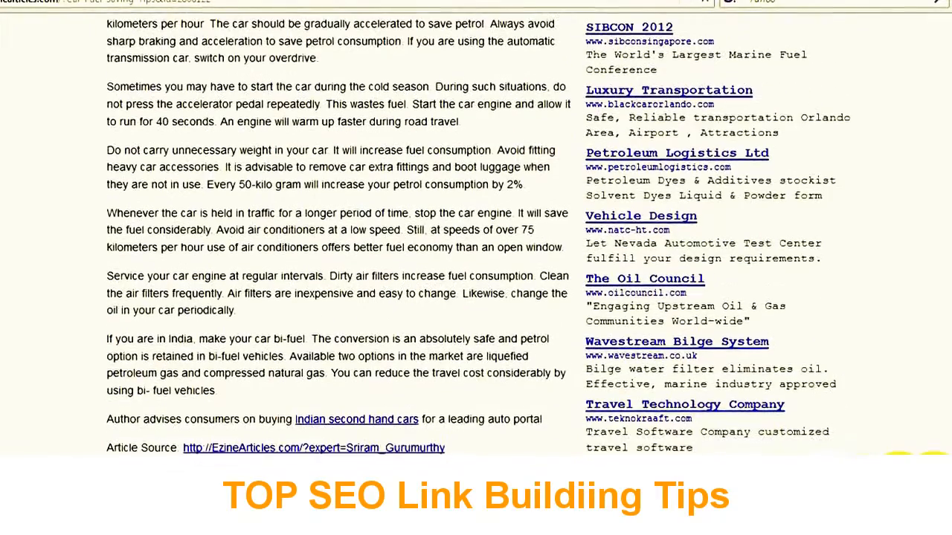
pyautogui.scroll(1, 476, 234)
pyautogui.scroll(5, 476, 235)
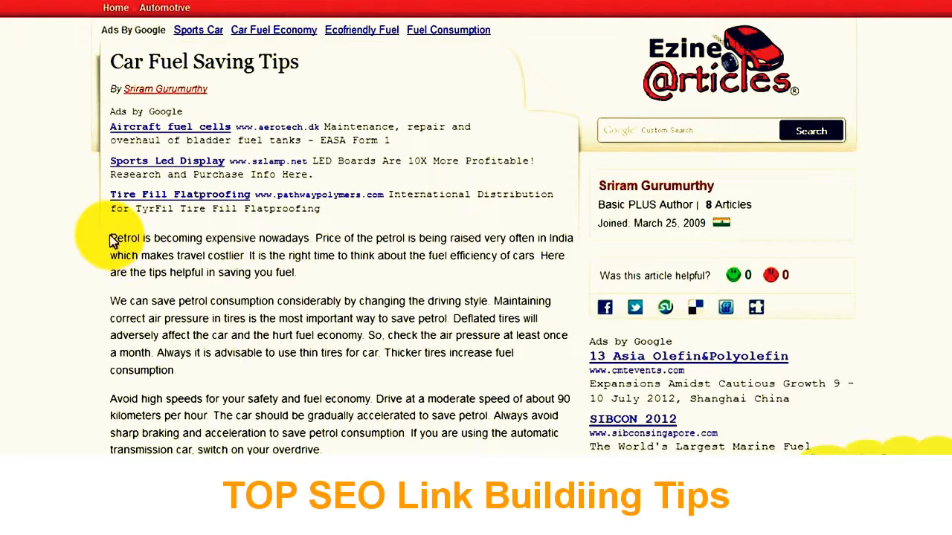
pyautogui.moveTo(112, 237); pyautogui.dragTo(327, 454)
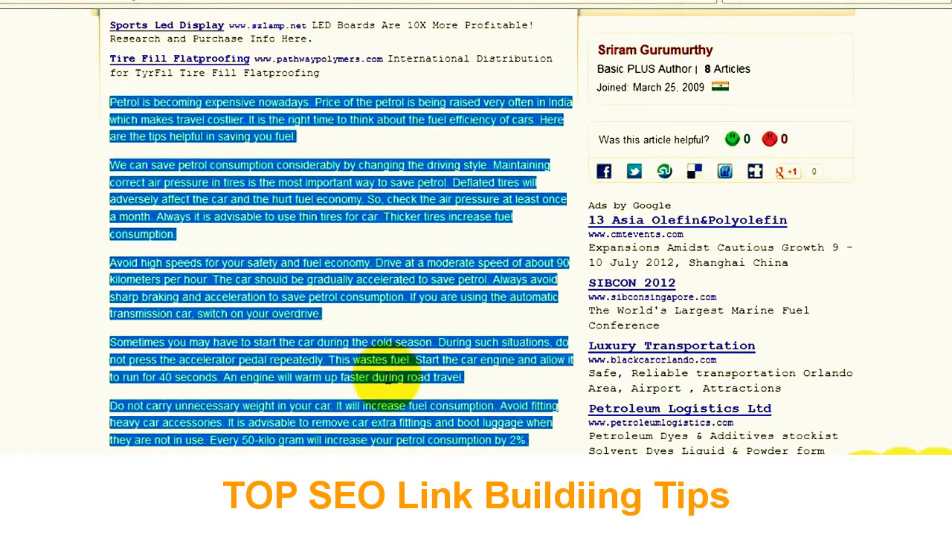
pyautogui.rightClick(388, 378)
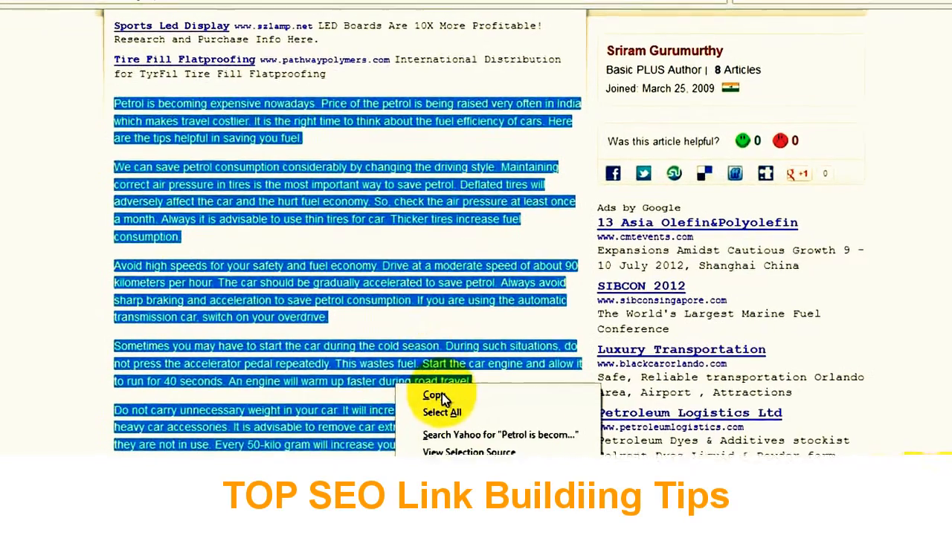
pyautogui.click(435, 396)
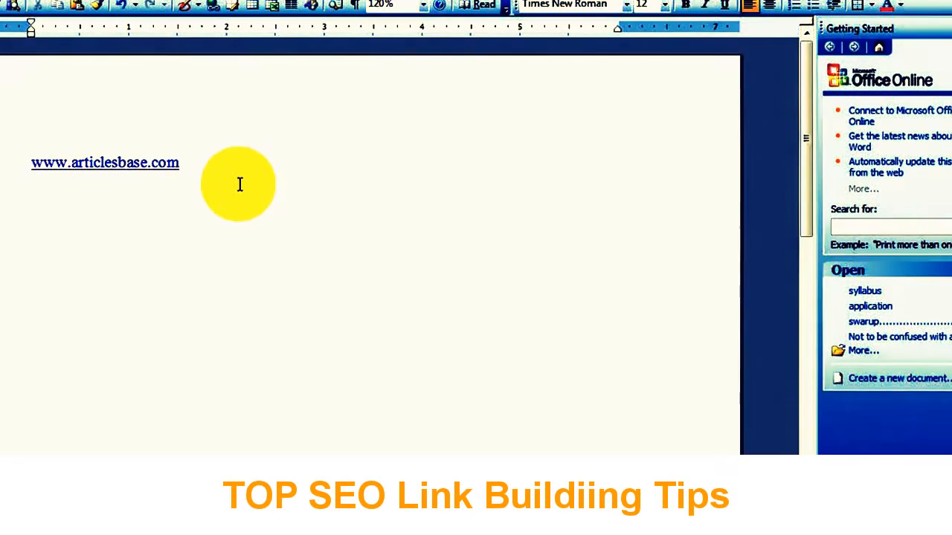
pyautogui.hotkey('ctrl', 'v')
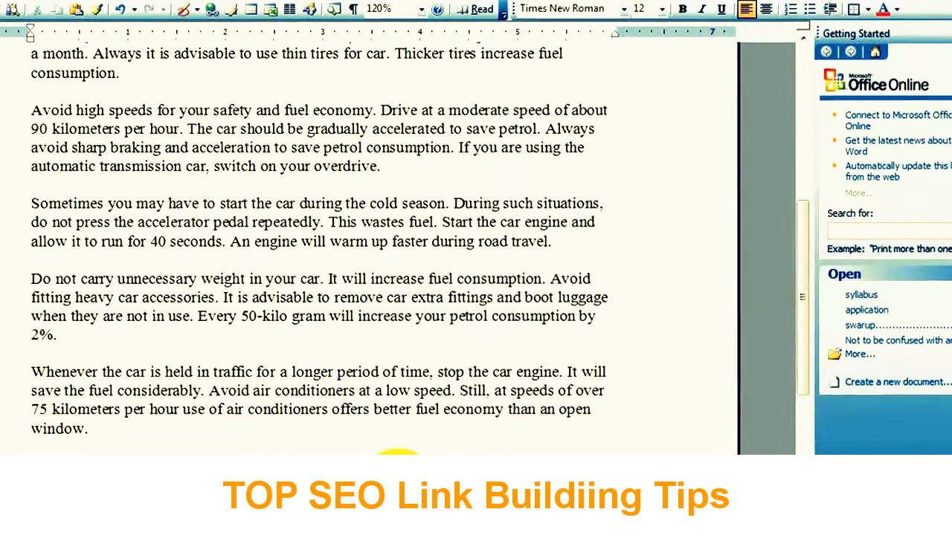
# Replace the word "Price" with "cost" in the second sentence of the pasted article.
pyautogui.click(806, 77)
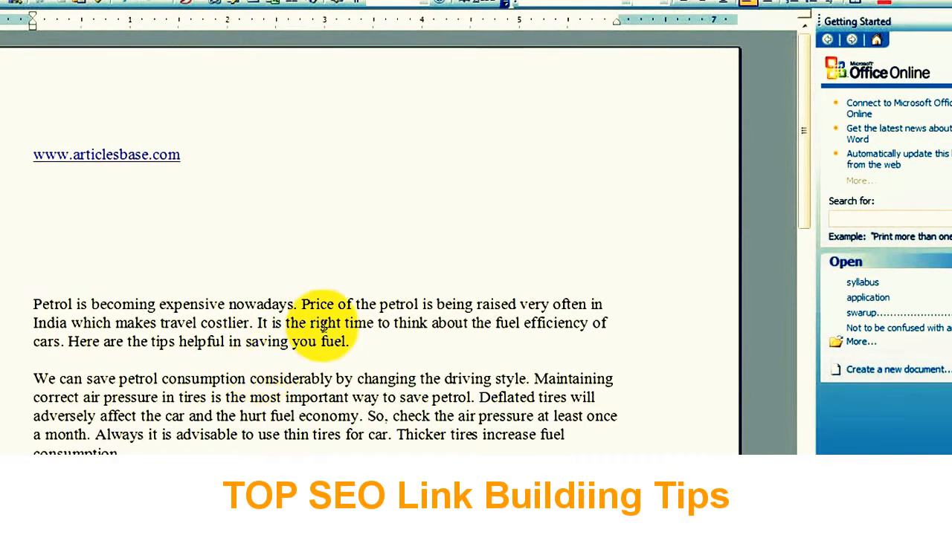
pyautogui.click(334, 304)
pyautogui.press('BackSpace')
pyautogui.press('BackSpace')
pyautogui.press('BackSpace')
pyautogui.press('BackSpace')
pyautogui.press('BackSpace')
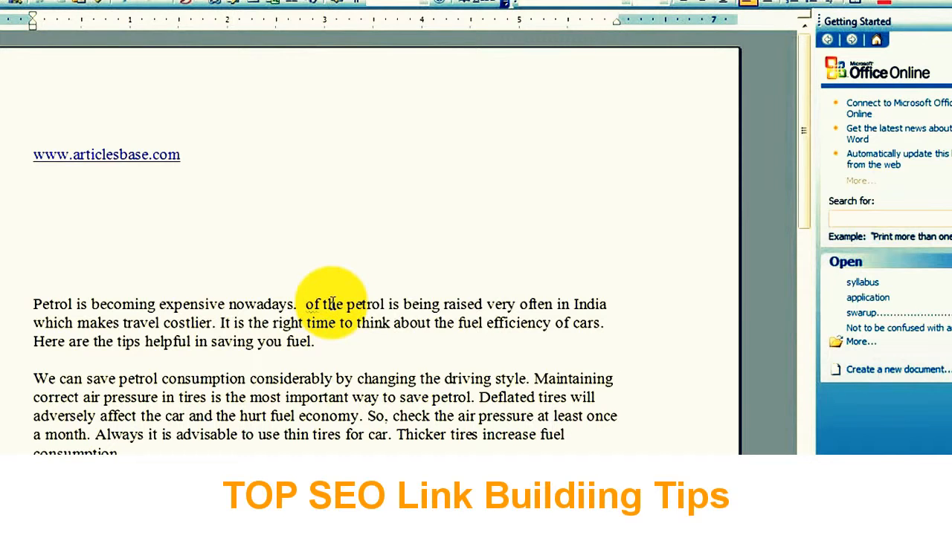
pyautogui.write('cost')
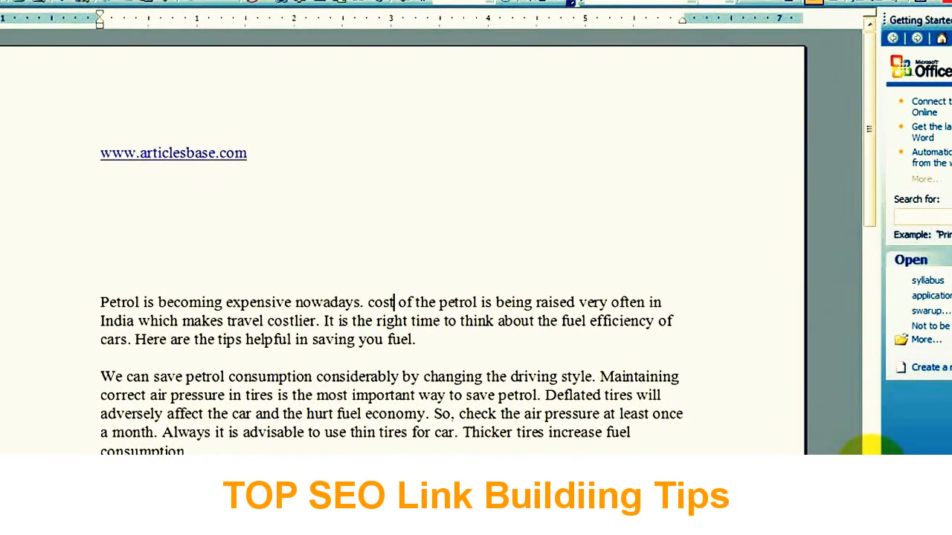
pyautogui.scroll(-3, 872, 446)
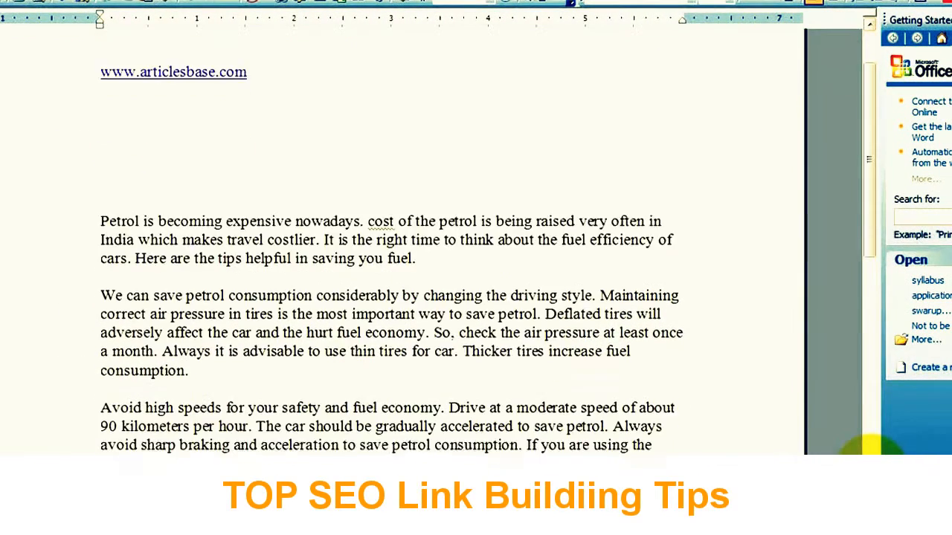
pyautogui.scroll(-2, 872, 447)
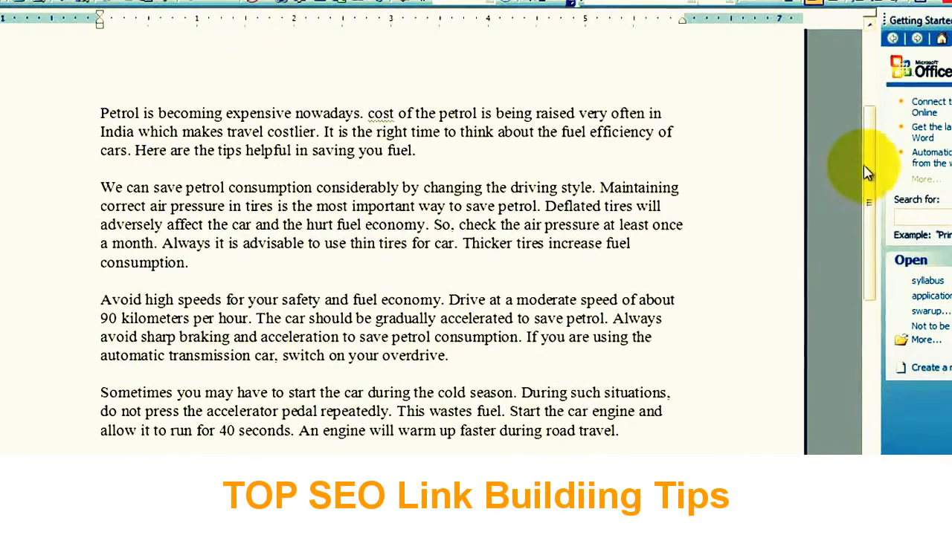
pyautogui.moveTo(868, 171); pyautogui.dragTo(874, 134)
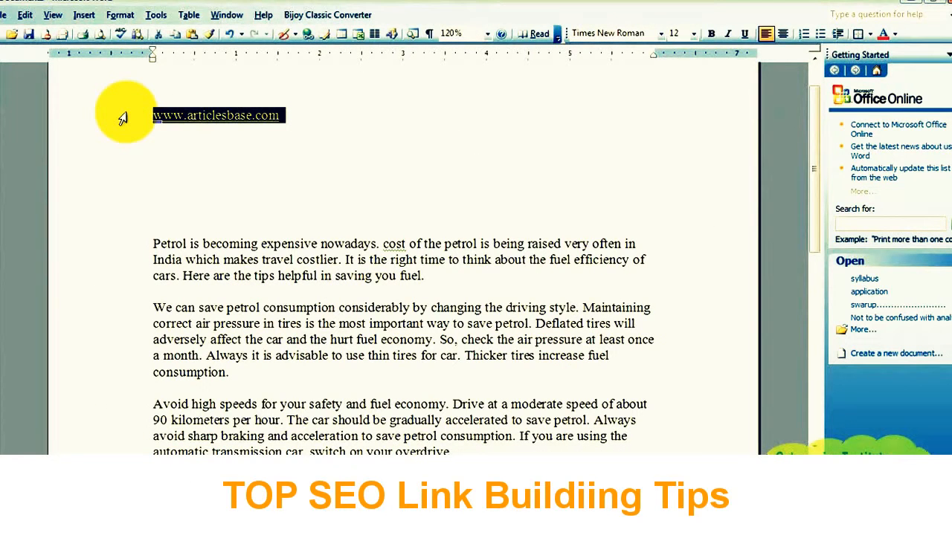
pyautogui.rightClick(186, 121)
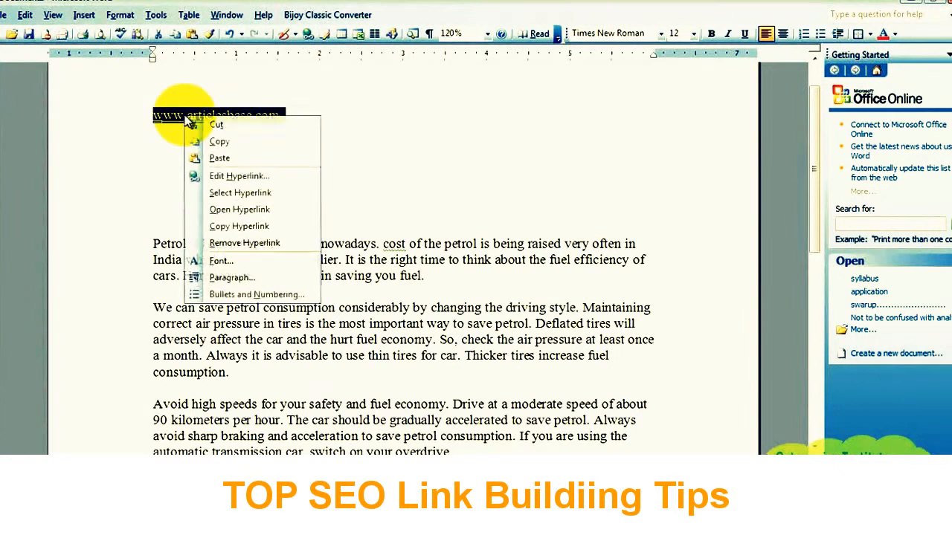
pyautogui.click(225, 142)
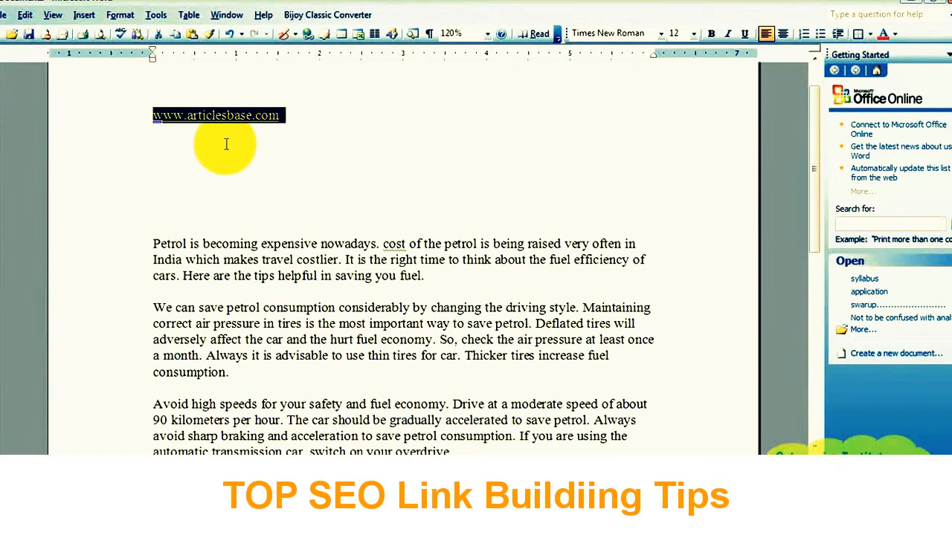
pyautogui.click(325, 119)
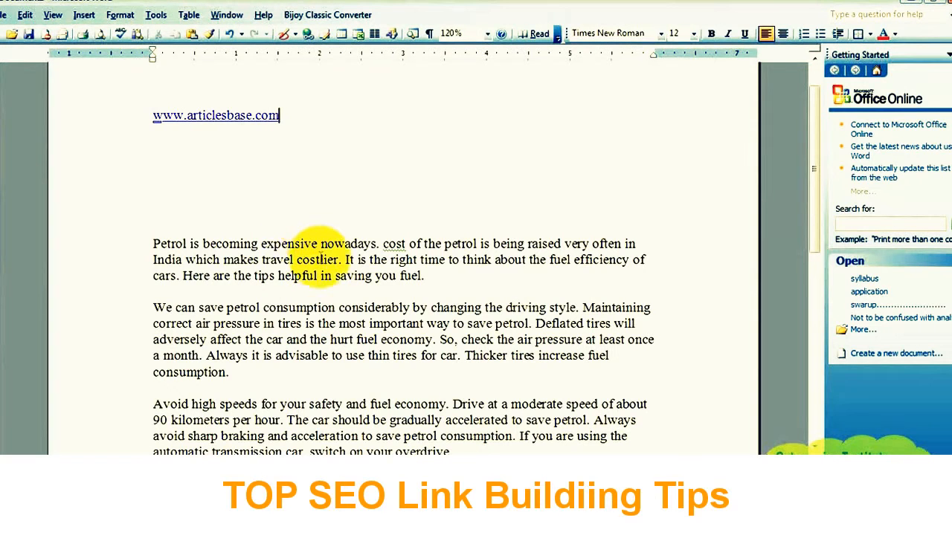
pyautogui.doubleClick(318, 260)
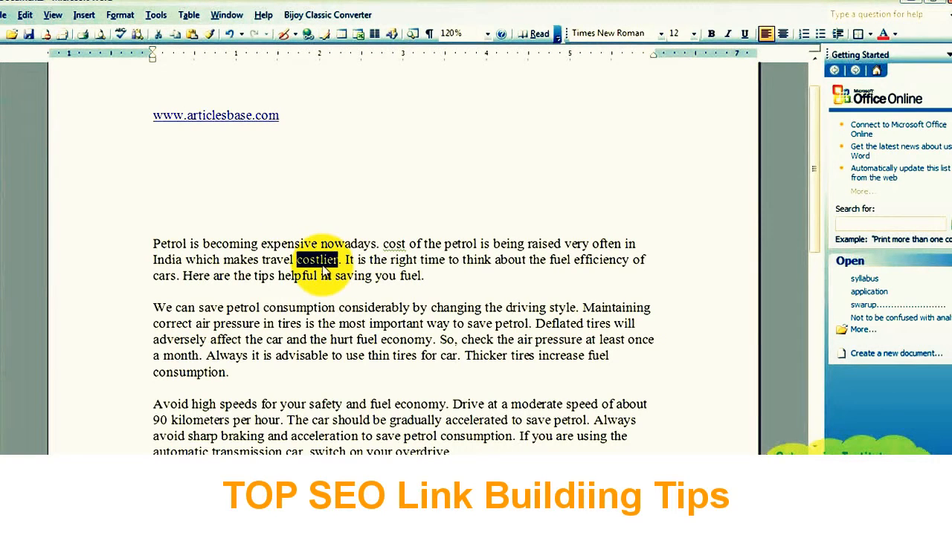
pyautogui.click(313, 229)
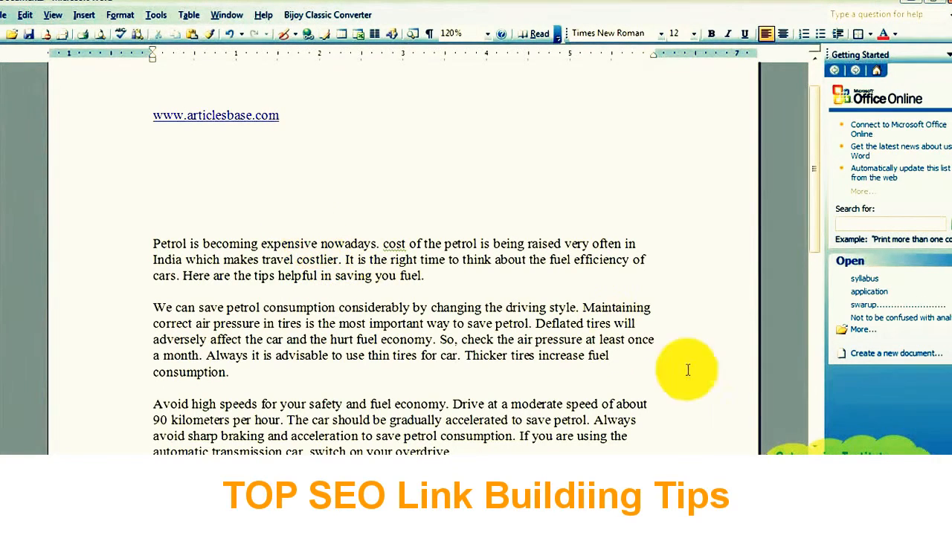
# Add the line "To know more tips click this link" below the last paragraph of the article.
pyautogui.click(814, 448)
pyautogui.click(814, 449)
pyautogui.moveTo(815, 262); pyautogui.dragTo(816, 379)
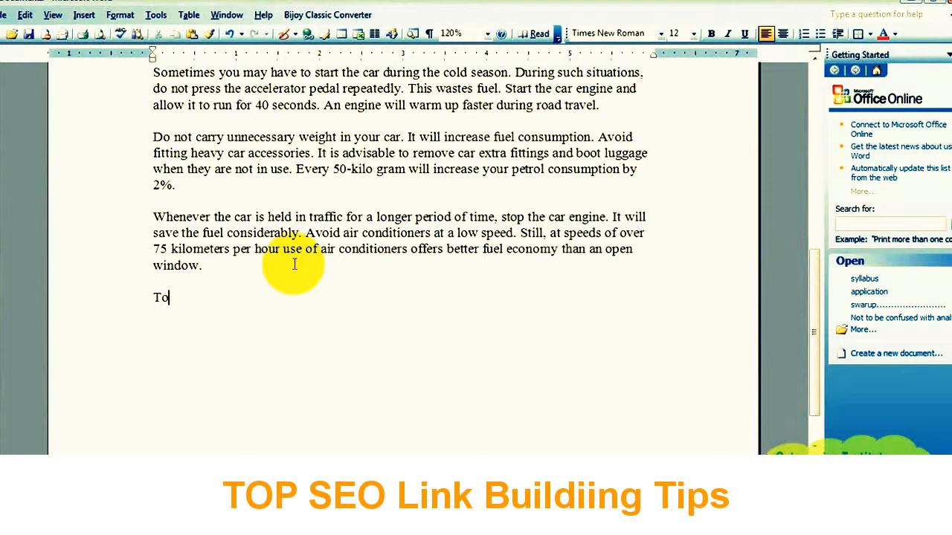
pyautogui.write('now more tips cli')
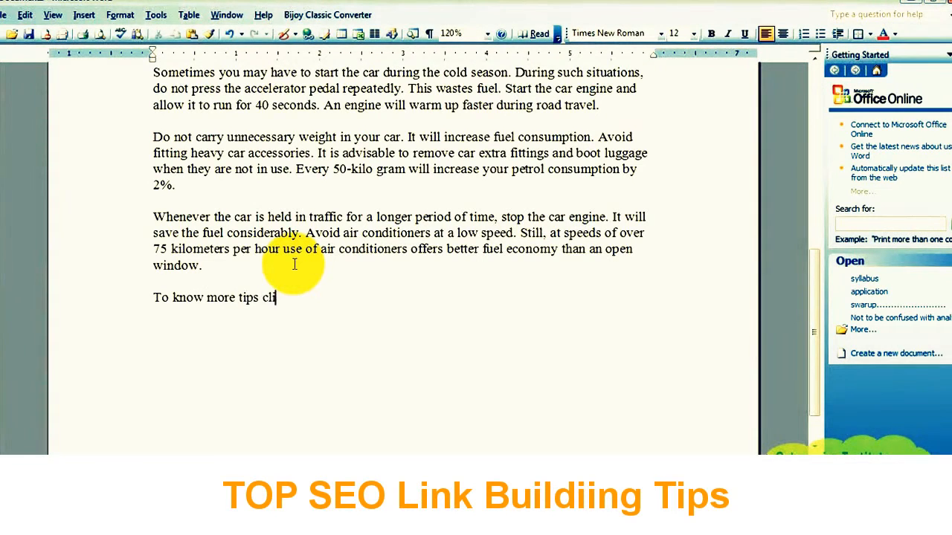
pyautogui.write('ck this link')
# Add the anchor text "Car Fuel saving Tips" on its own line below the "click this link" sentence.
pyautogui.press('Return')
pyautogui.press('Return')
pyautogui.write('A')
pyautogui.press('BackSpace')
pyautogui.write('Fue')
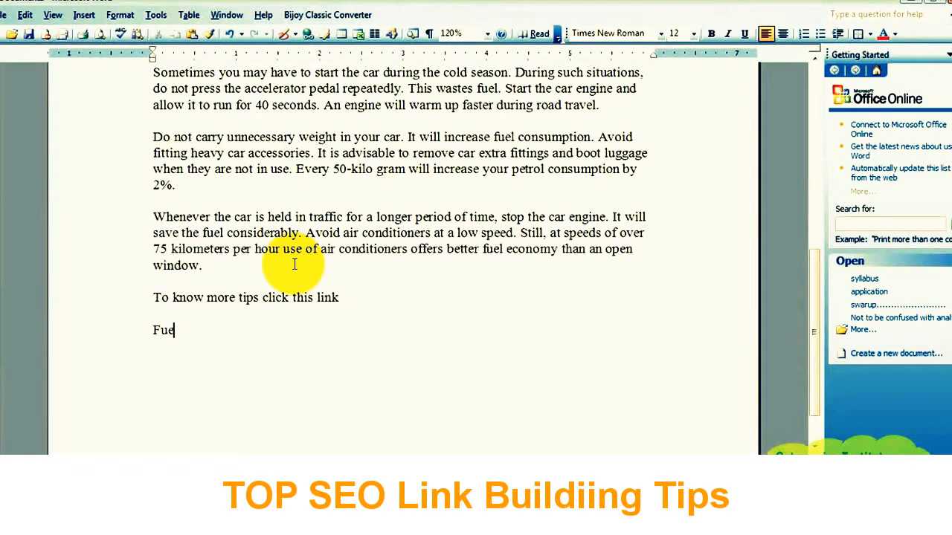
pyautogui.press('BackSpace')
pyautogui.press('BackSpace')
pyautogui.press('BackSpace')
pyautogui.write('CA')
pyautogui.press('BackSpace')
pyautogui.write('ar Fuel saving Tips')
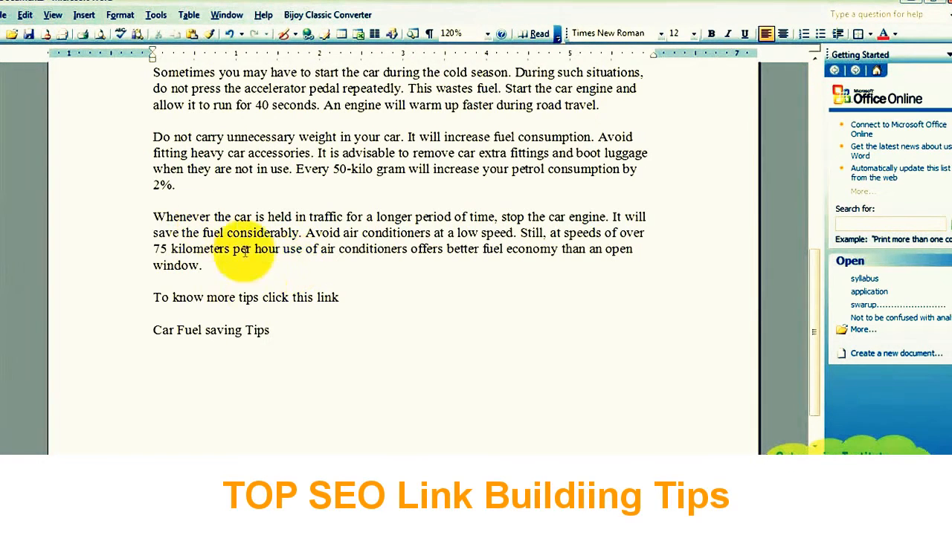
pyautogui.moveTo(274, 336); pyautogui.dragTo(137, 338)
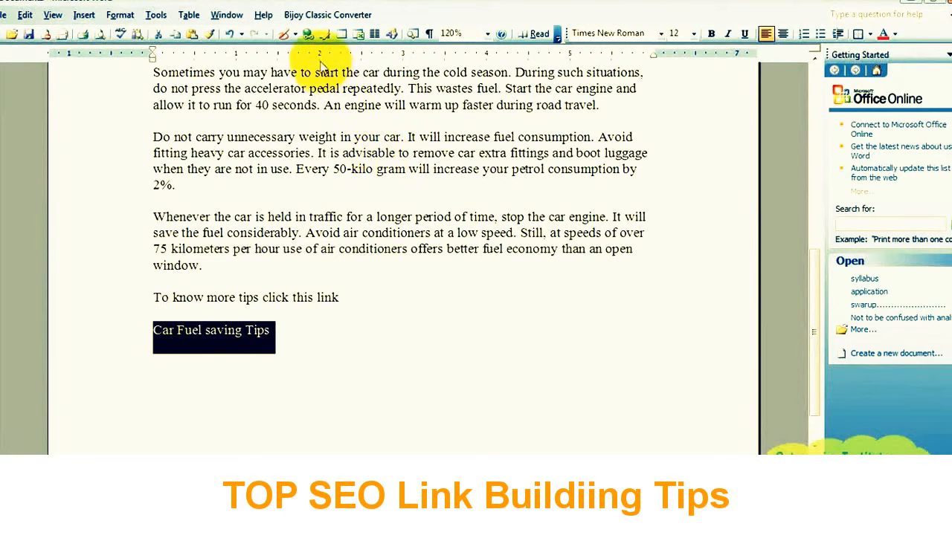
pyautogui.click(307, 35)
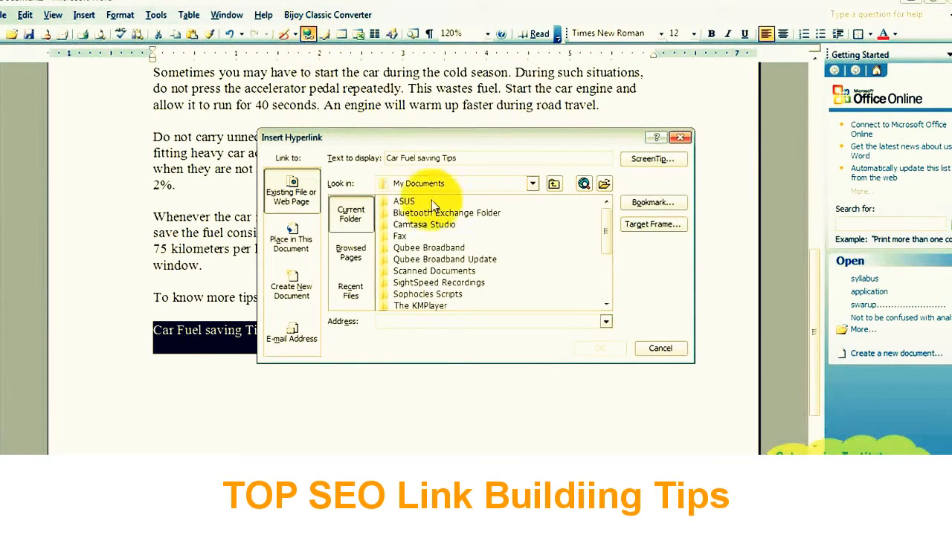
pyautogui.write('www.g')
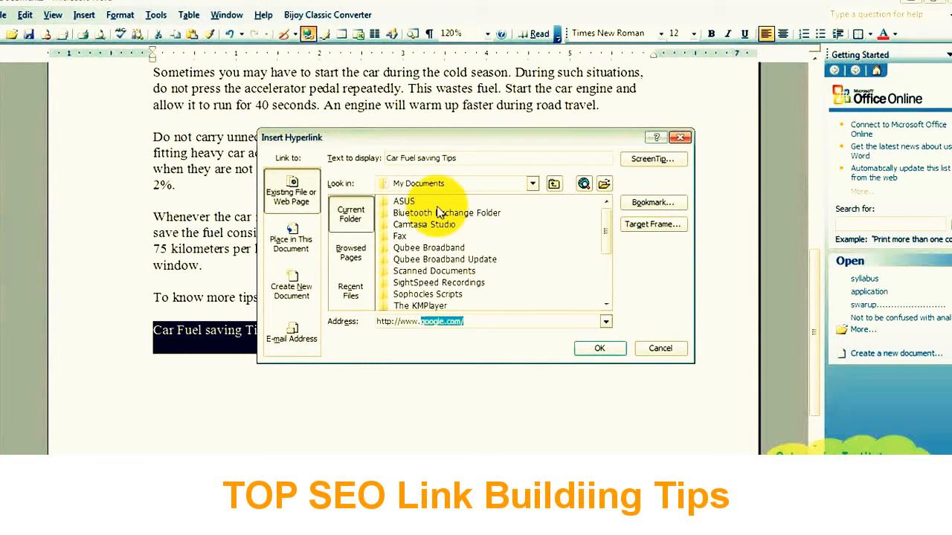
pyautogui.write('toyot')
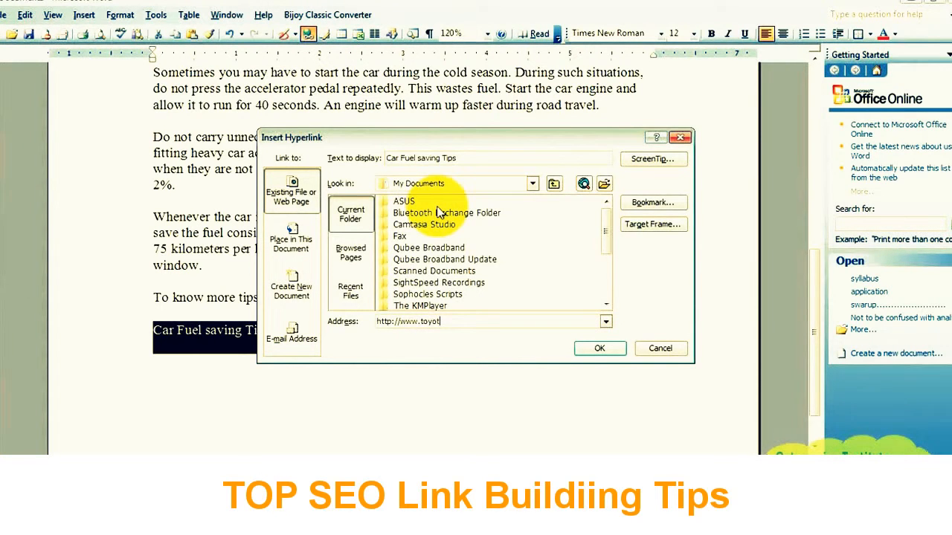
pyautogui.write('a.com')
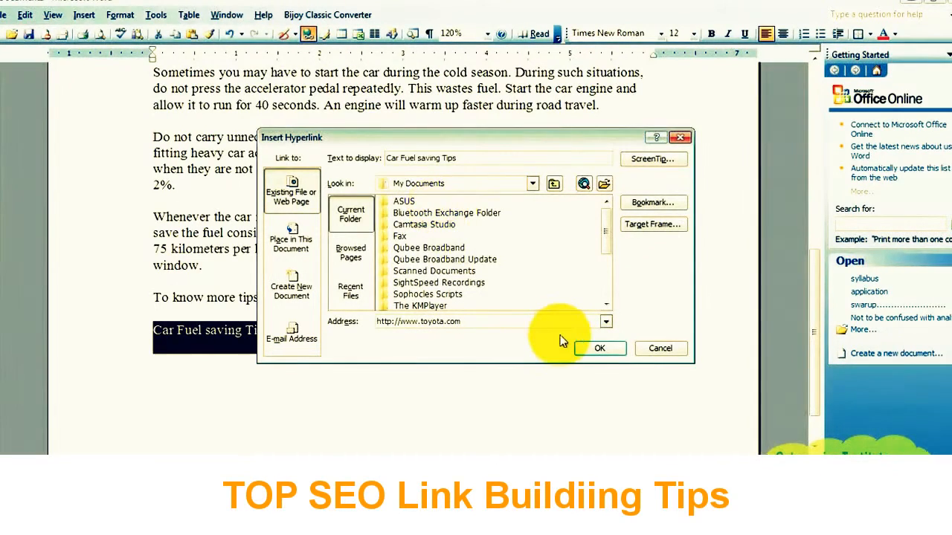
pyautogui.click(594, 350)
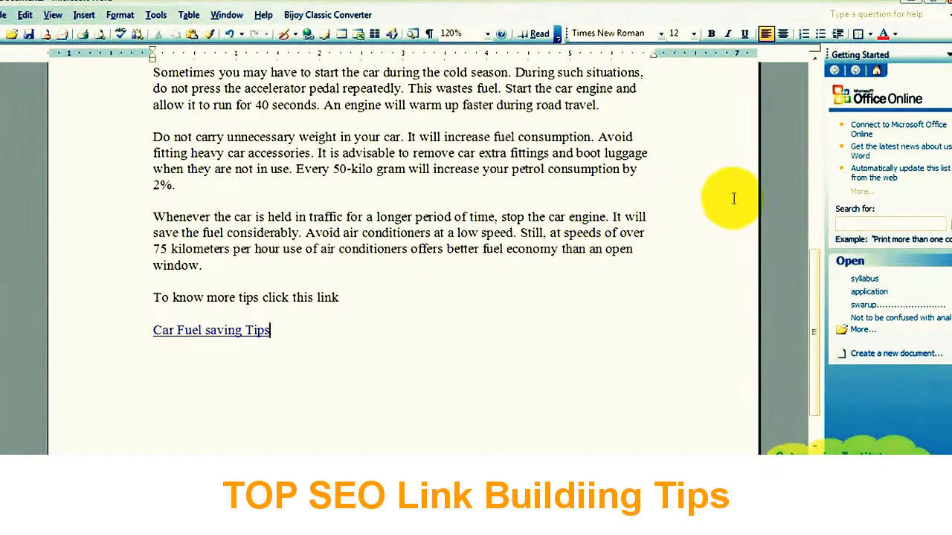
# Review the article from its opening paragraphs down to the linked "Car Fuel saving Tips" anchor text.
pyautogui.click(818, 92)
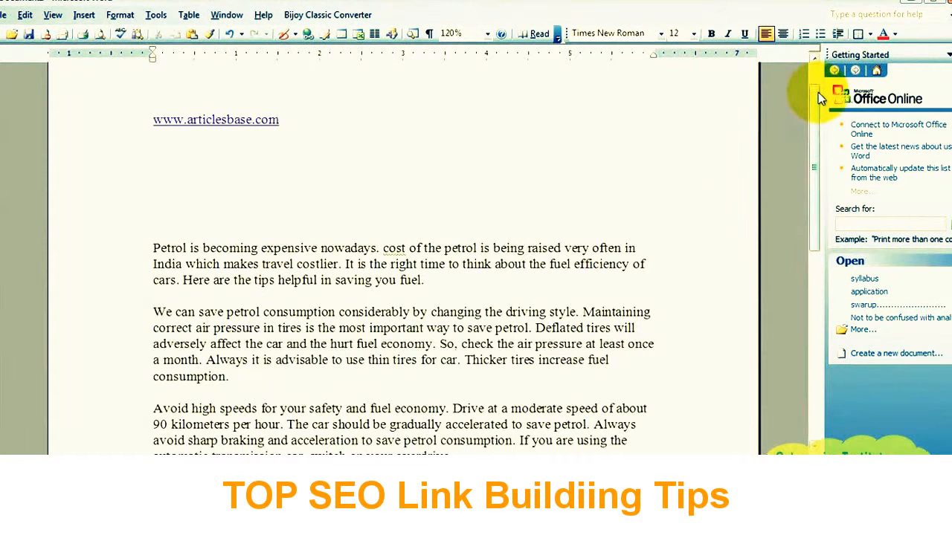
pyautogui.moveTo(174, 279); pyautogui.dragTo(389, 424)
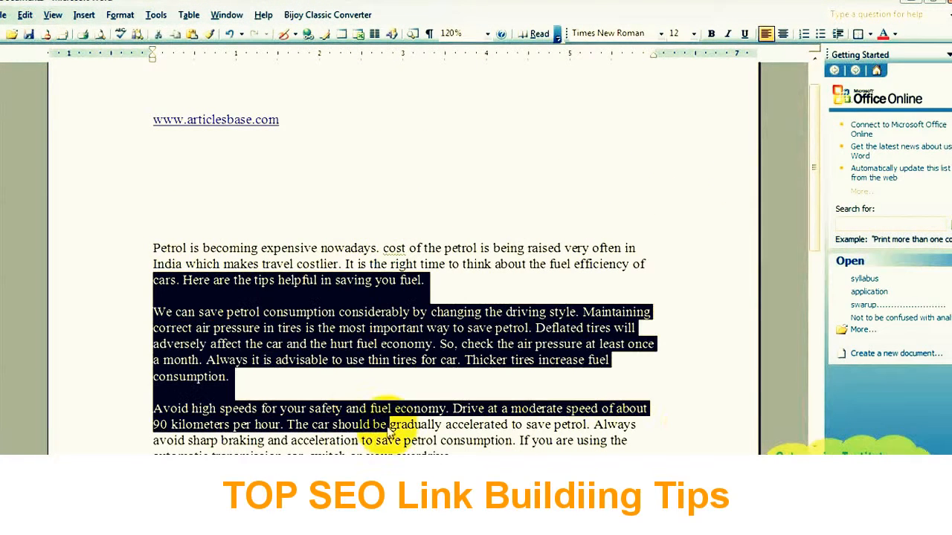
pyautogui.click(819, 428)
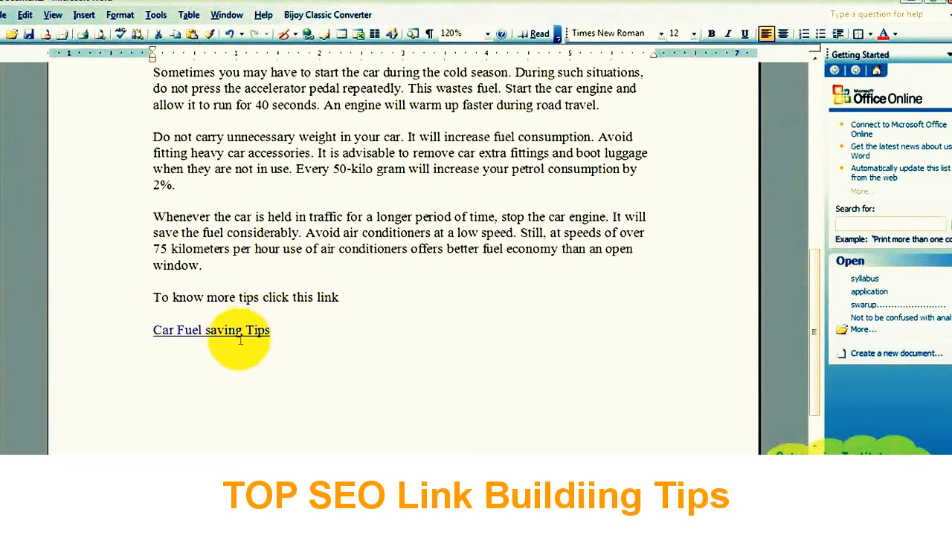
pyautogui.moveTo(240, 336)
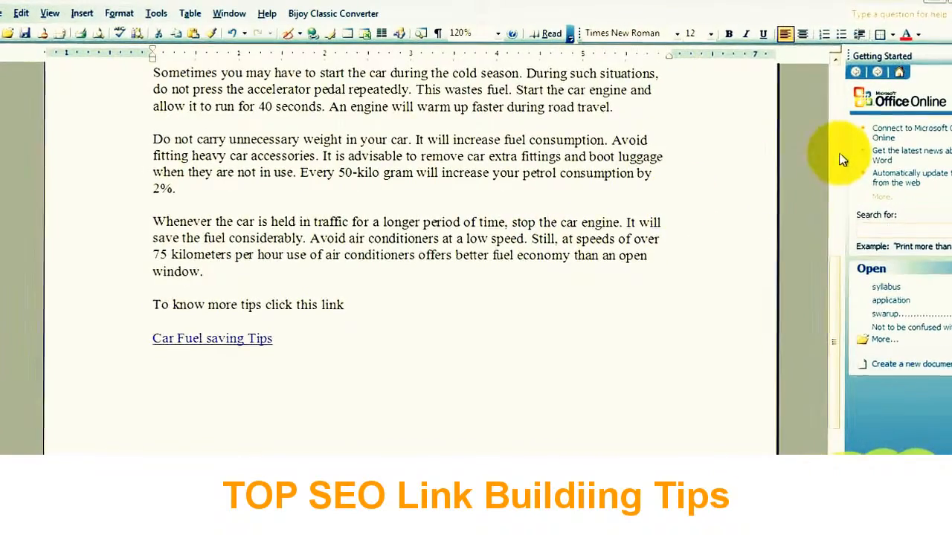
pyautogui.click(829, 146)
pyautogui.click(681, 231)
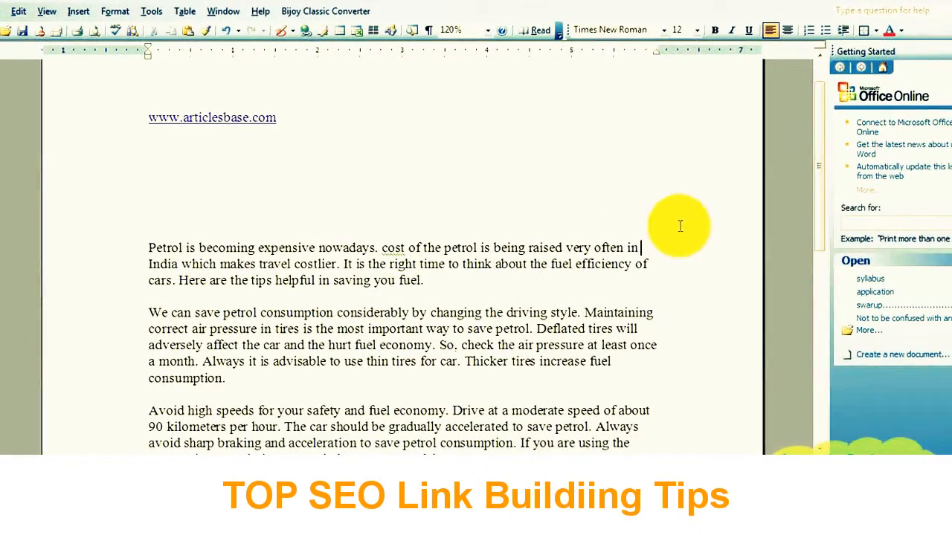
pyautogui.moveTo(821, 125); pyautogui.dragTo(824, 255)
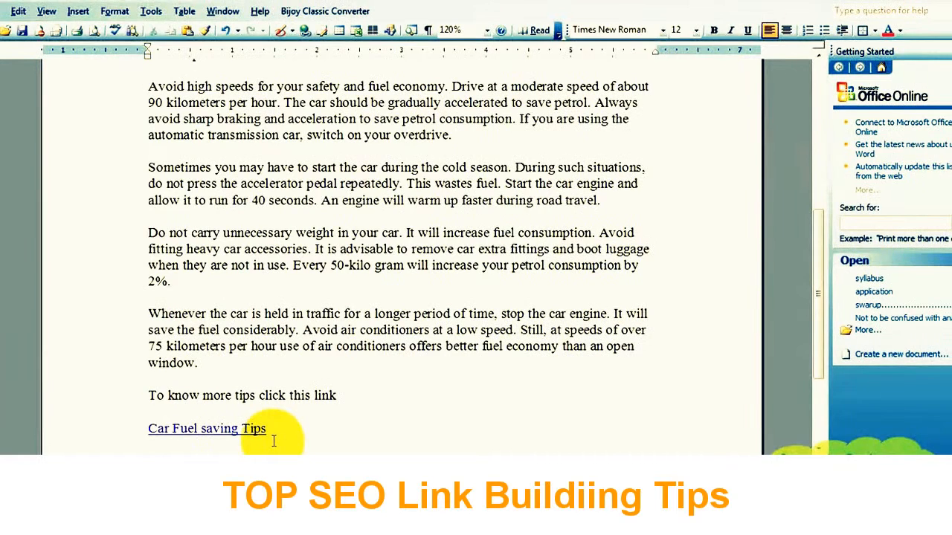
pyautogui.click(272, 439)
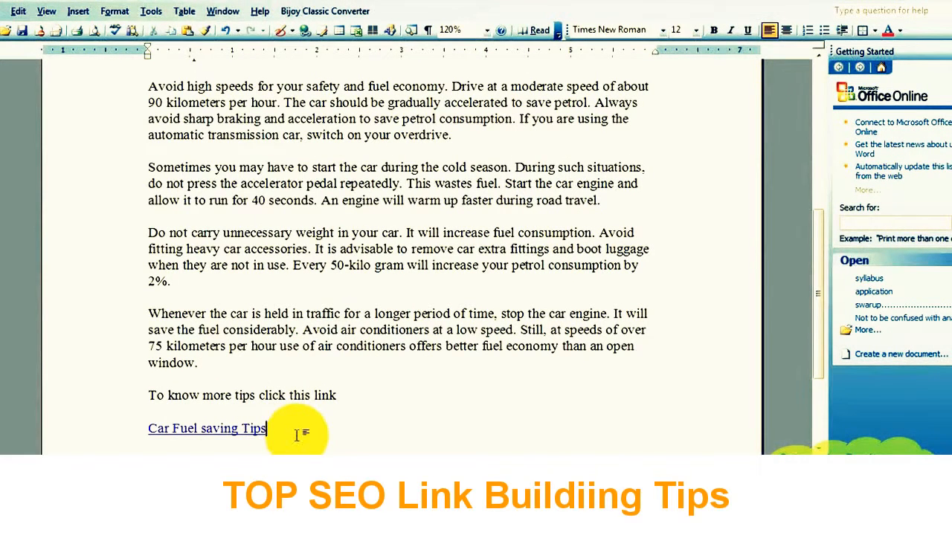
pyautogui.click(146, 429)
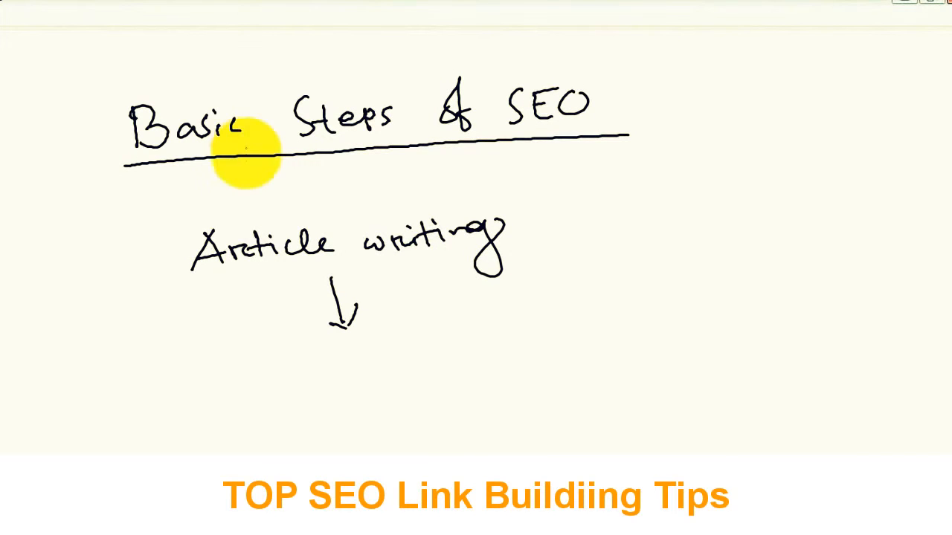
# Switch to the "Basic Steps of SEO" drawing and handwrite "URL collection" with a downward arrow below it, under the article writing step.
pyautogui.moveTo(266, 369)
pyautogui.mouseDown()
pyautogui.moveTo(302, 385)
pyautogui.moveTo(325, 362)
pyautogui.moveTo(463, 357)
pyautogui.moveTo(468, 340)
pyautogui.moveTo(525, 329)
pyautogui.moveTo(532, 339)
pyautogui.mouseUp()
pyautogui.moveTo(365, 406)
pyautogui.mouseDown()
pyautogui.moveTo(362, 439)
pyautogui.moveTo(371, 418)
pyautogui.mouseUp()
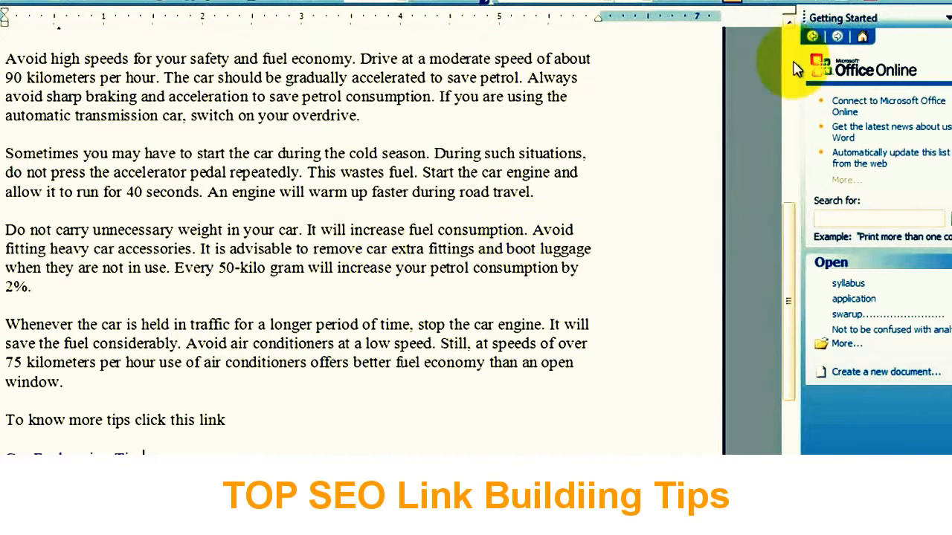
pyautogui.click(793, 62)
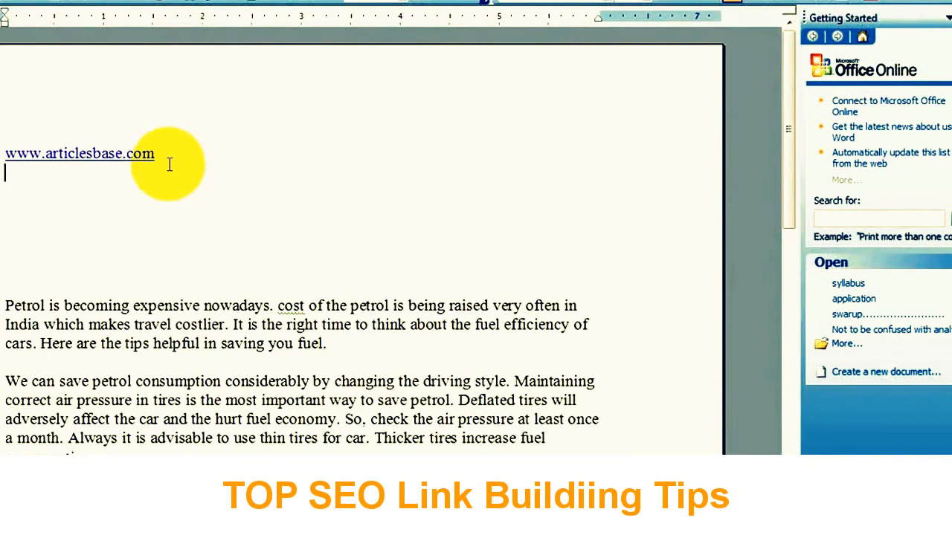
pyautogui.moveTo(170, 153); pyautogui.dragTo(6, 154)
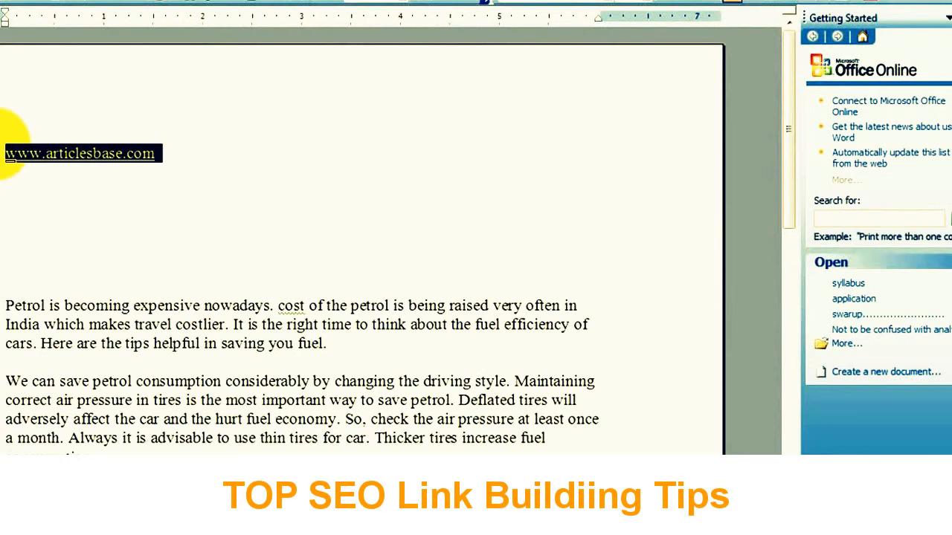
pyautogui.rightClick(43, 154)
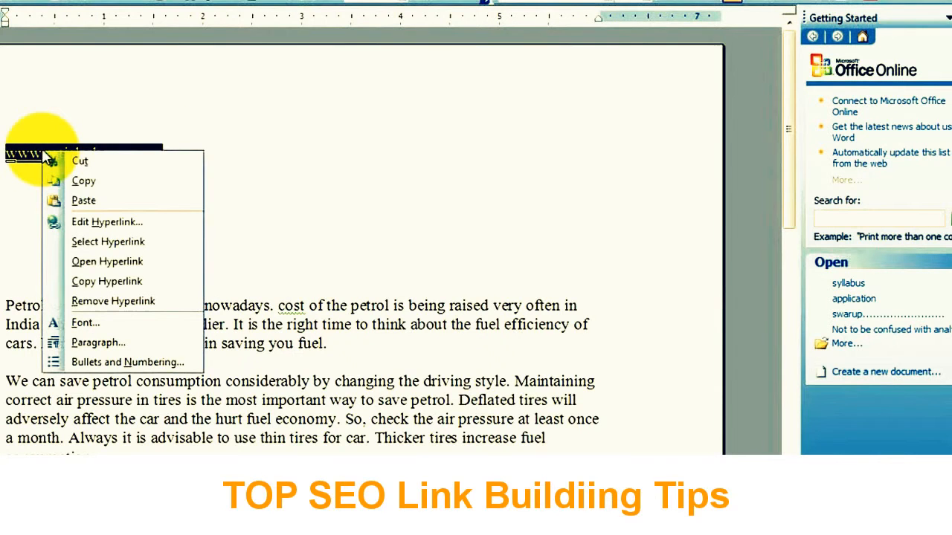
pyautogui.click(76, 184)
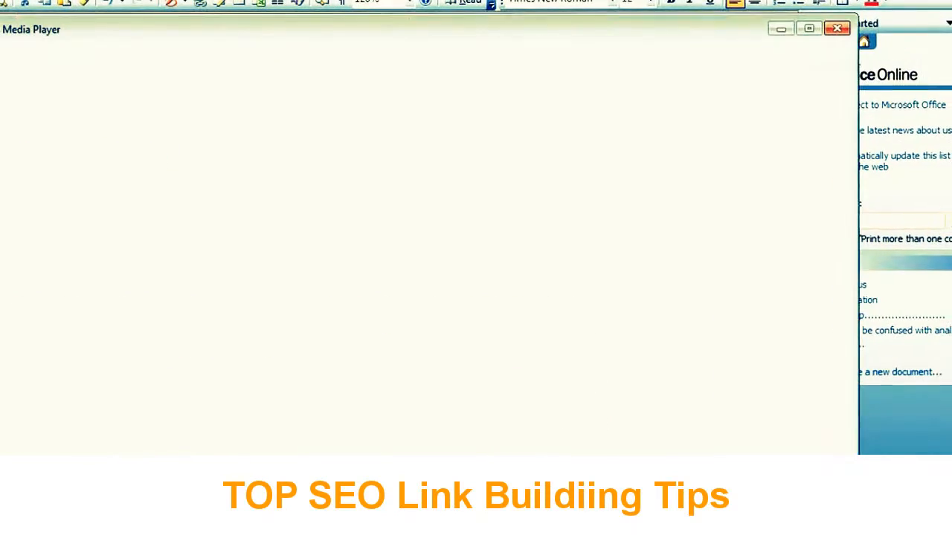
pyautogui.click(841, 30)
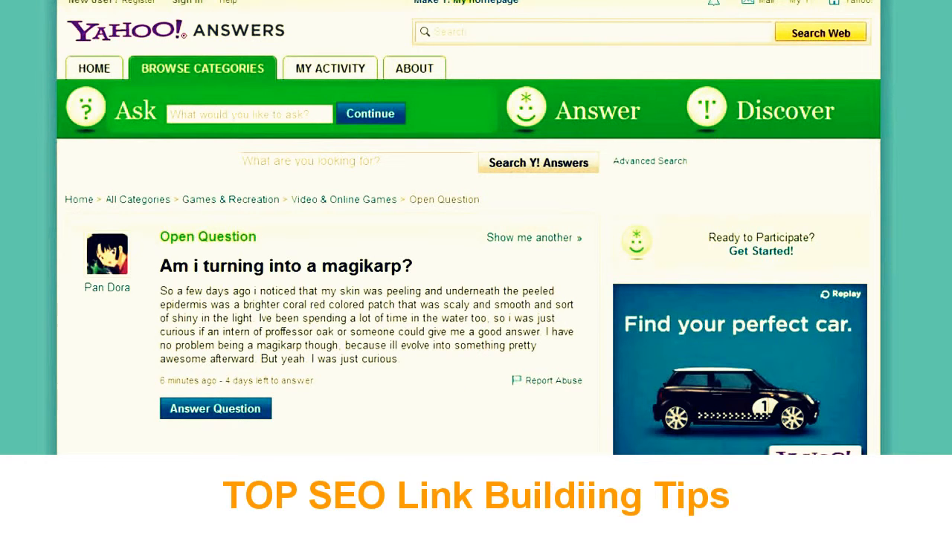
pyautogui.rightClick(466, 0)
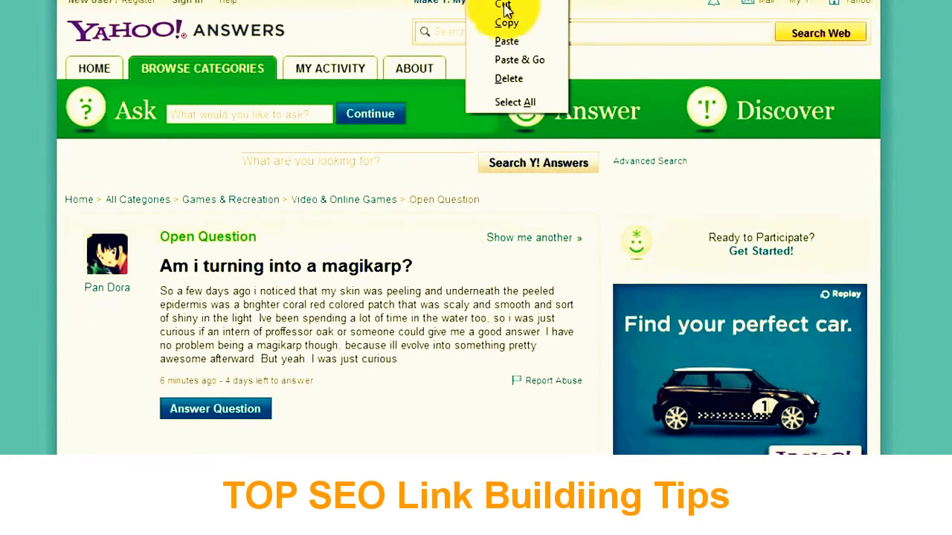
pyautogui.click(525, 45)
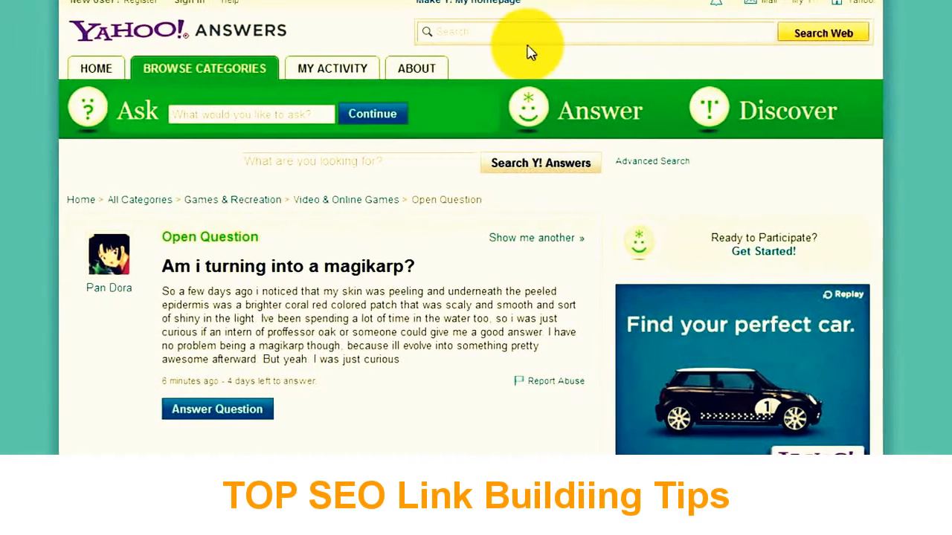
pyautogui.press('Return')
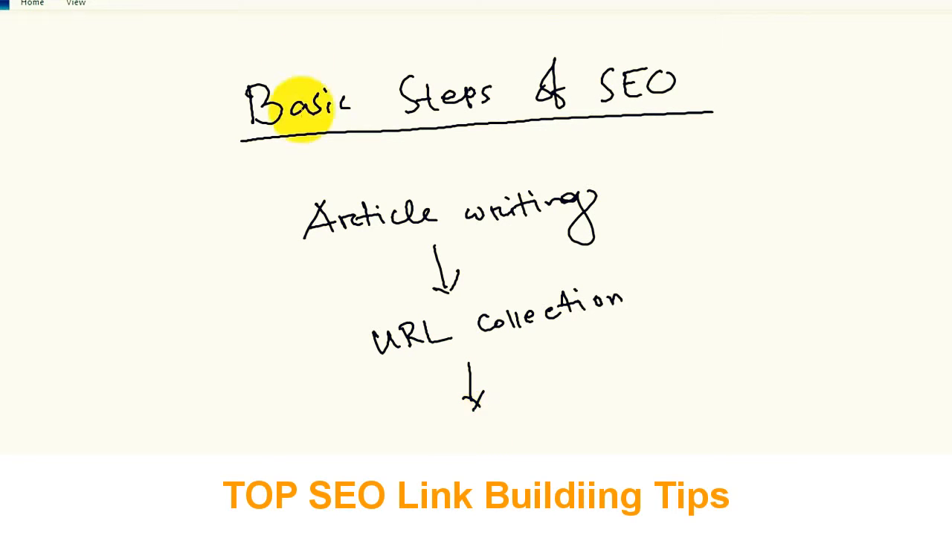
# Handwrite the next SEO step below the arrow under "URL collection" in the "Basic Steps of SEO" drawing.
pyautogui.moveTo(448, 419); pyautogui.dragTo(455, 443)
pyautogui.moveTo(442, 430)
pyautogui.mouseDown()
pyautogui.moveTo(484, 404)
pyautogui.moveTo(510, 414)
pyautogui.moveTo(548, 404)
pyautogui.moveTo(595, 372)
pyautogui.mouseUp()
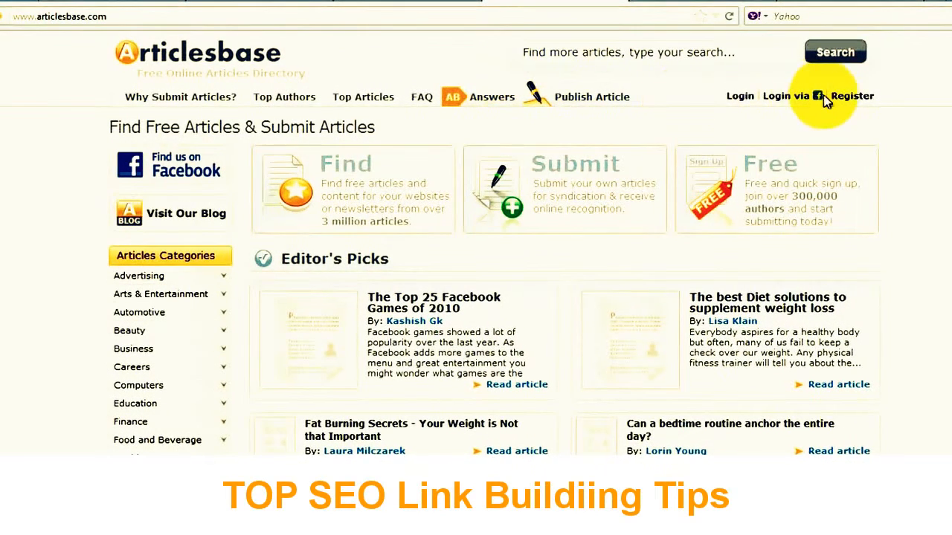
# Switch to the Articlesbase site in the browser, open author registration and enter the author's full name in the sign-up form.
pyautogui.click(852, 103)
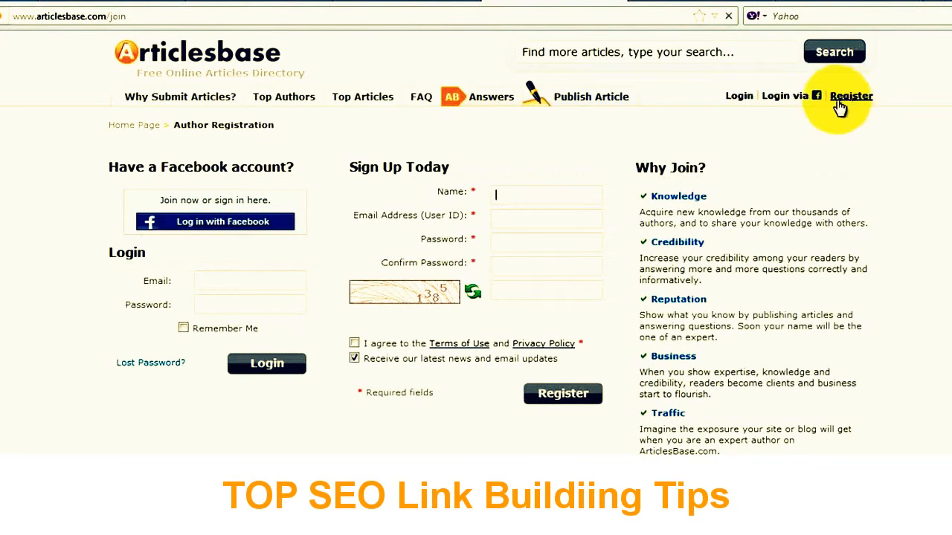
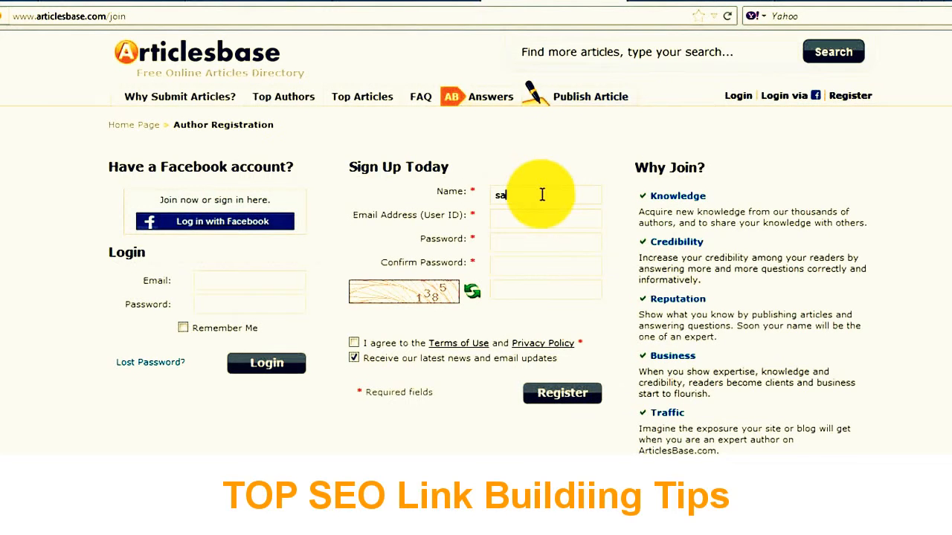
pyautogui.press('Tab')
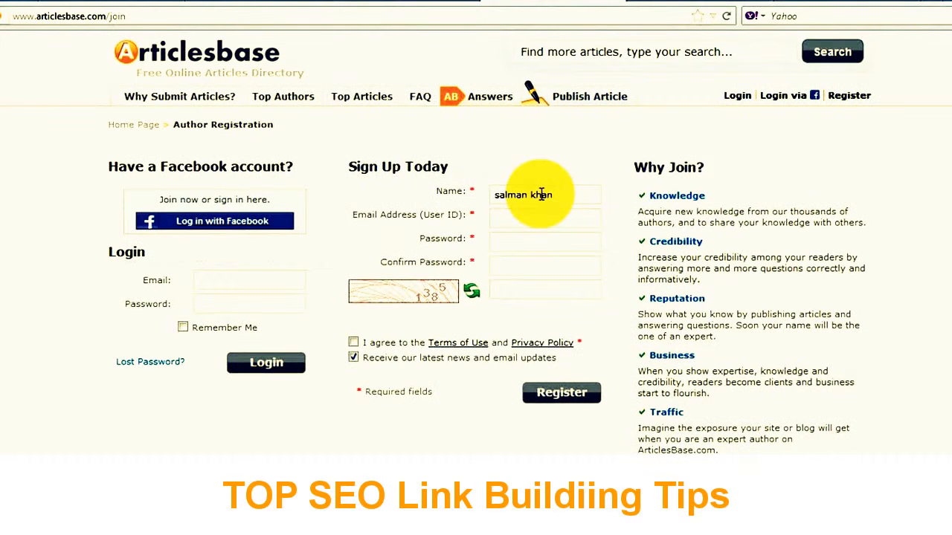
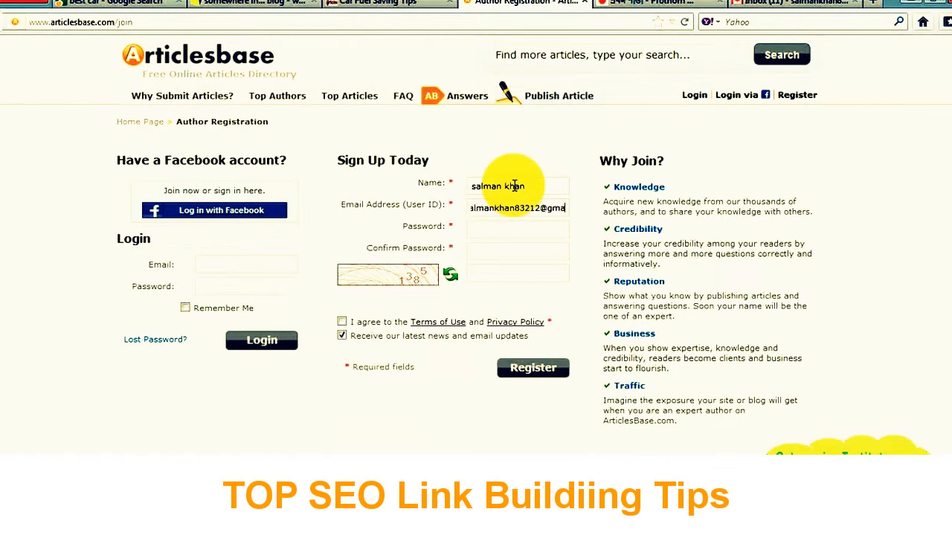
# Fill in the author's e-mail address as the user ID in the sign-up form.
pyautogui.press('Tab')
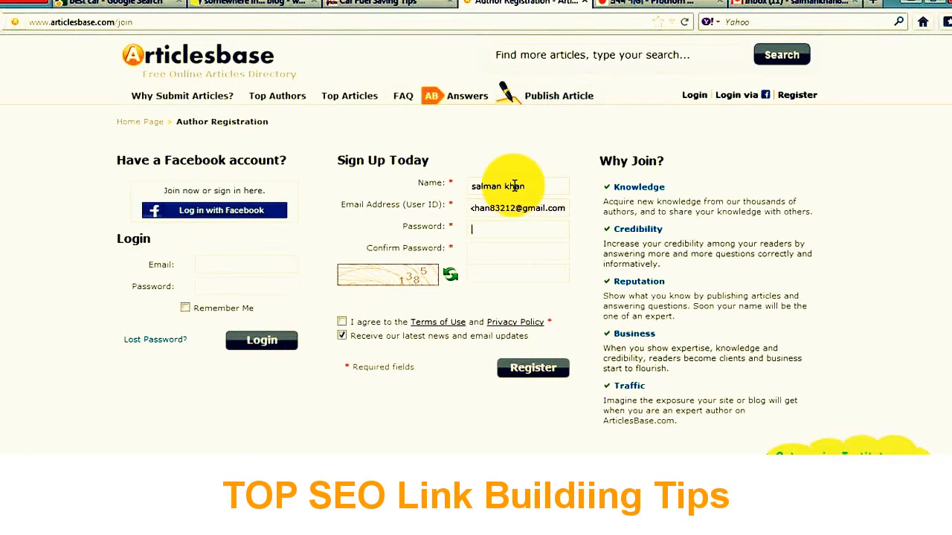
# Enter the account password and repeat it in the confirmation field of the sign-up form.
pyautogui.write('*********')
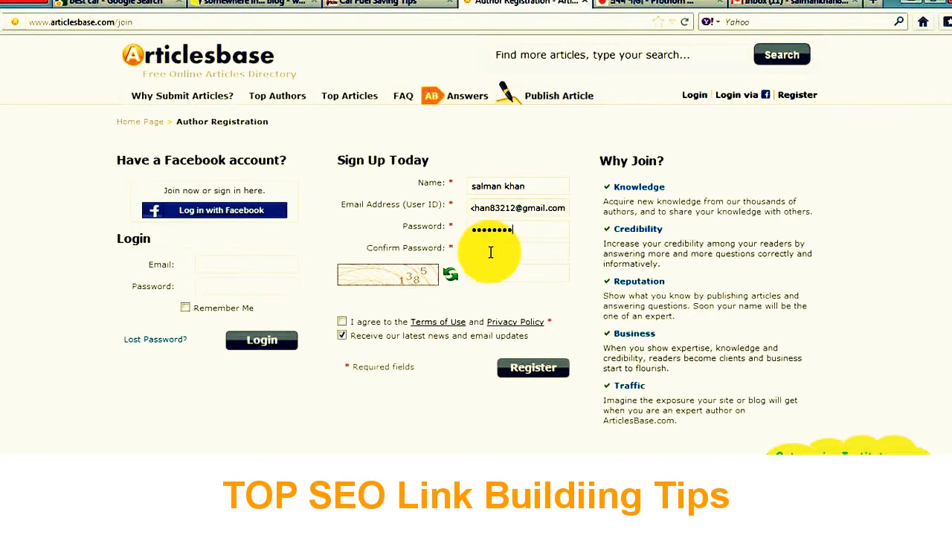
pyautogui.click(491, 252)
pyautogui.write('*********')
# Enter the verification code shown in the captcha image and agree to the Terms of Use and Privacy Policy.
pyautogui.click(486, 273)
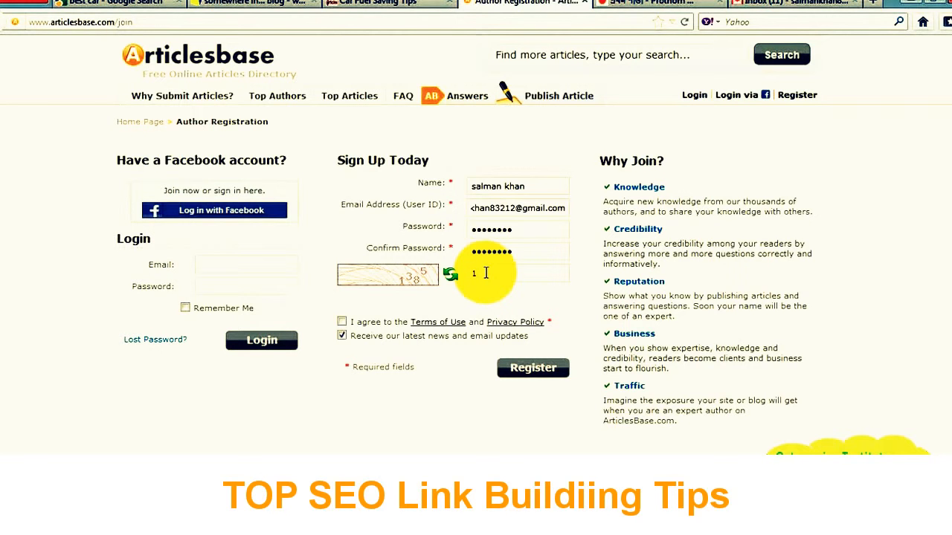
pyautogui.write('1385')
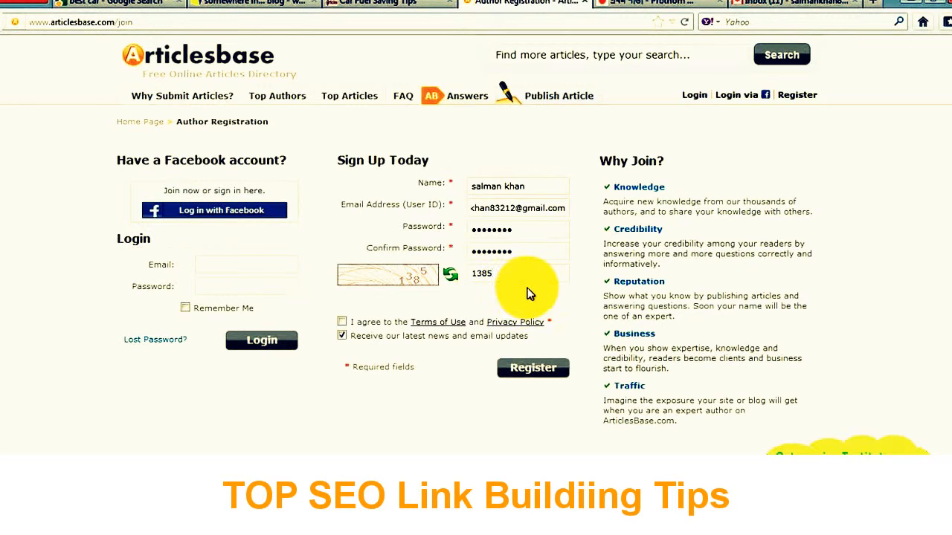
pyautogui.click(342, 322)
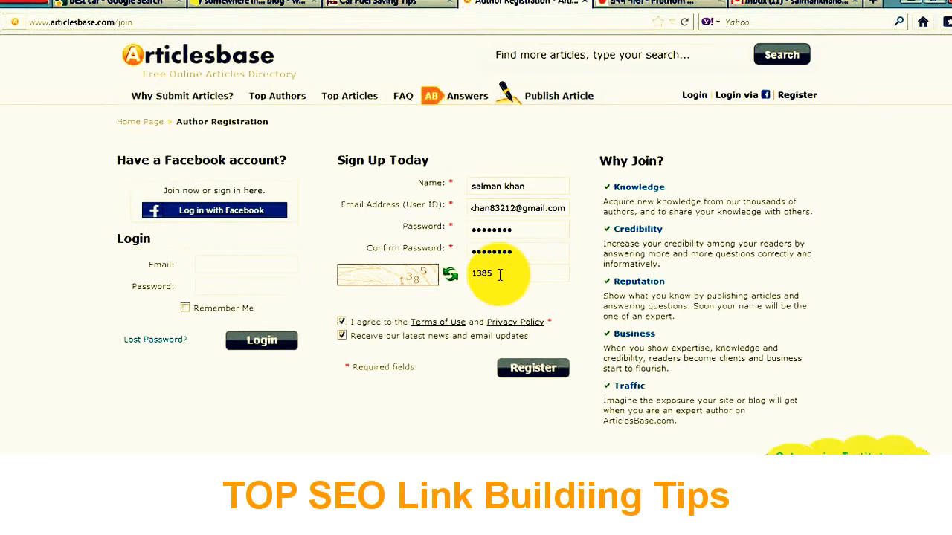
# Submit the author registration form without saving the password in the browser, and close the registration page.
pyautogui.click(537, 381)
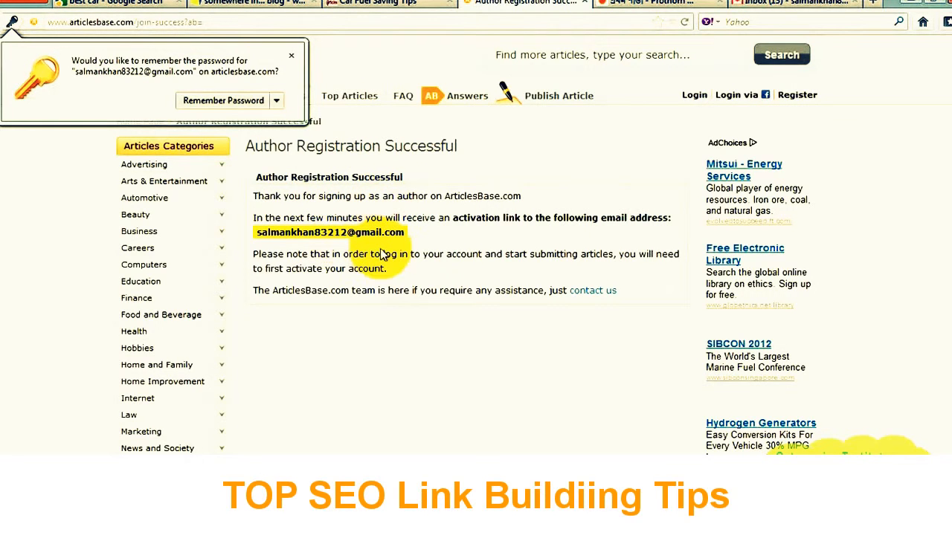
pyautogui.click(291, 56)
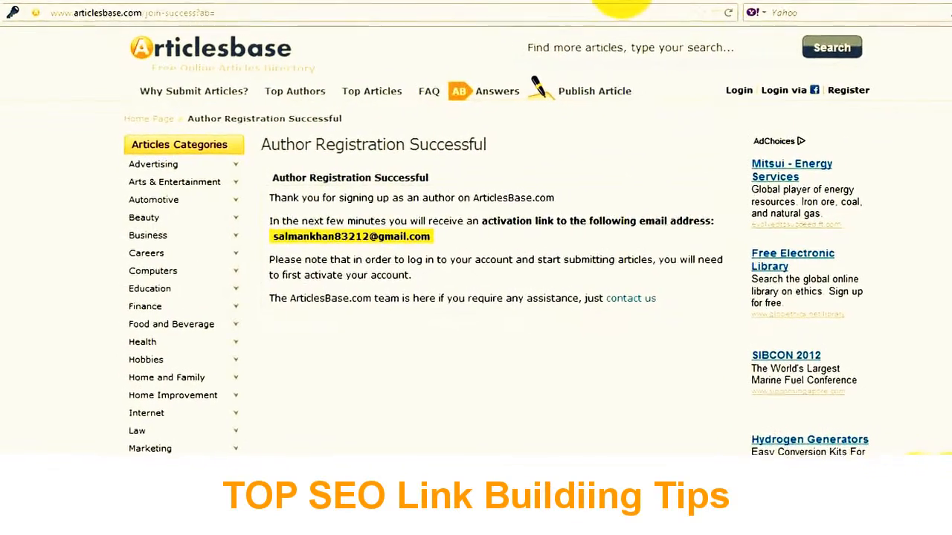
pyautogui.click(610, 2)
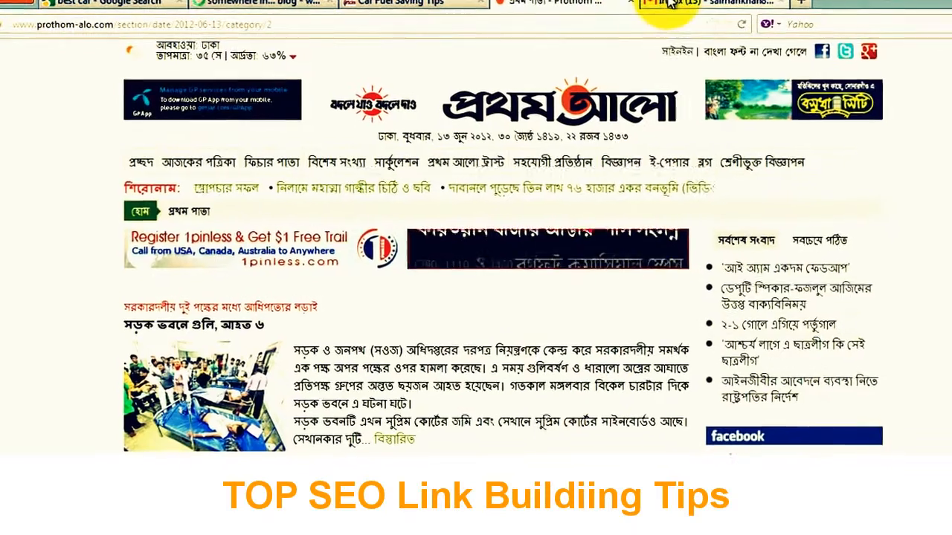
# In the Gmail inbox, open the ArticlesBase.com membership activation e-mail and follow its account activation link.
pyautogui.click(670, 4)
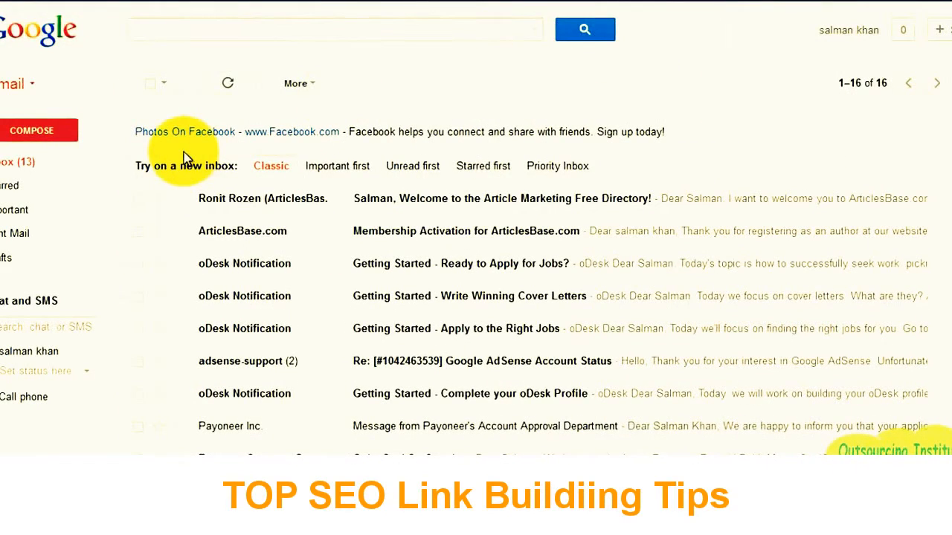
pyautogui.click(18, 169)
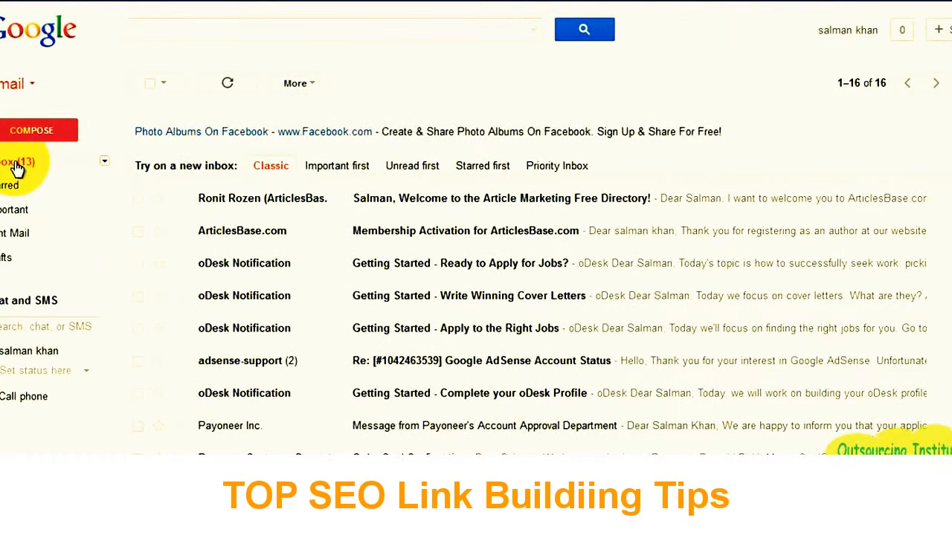
pyautogui.click(265, 240)
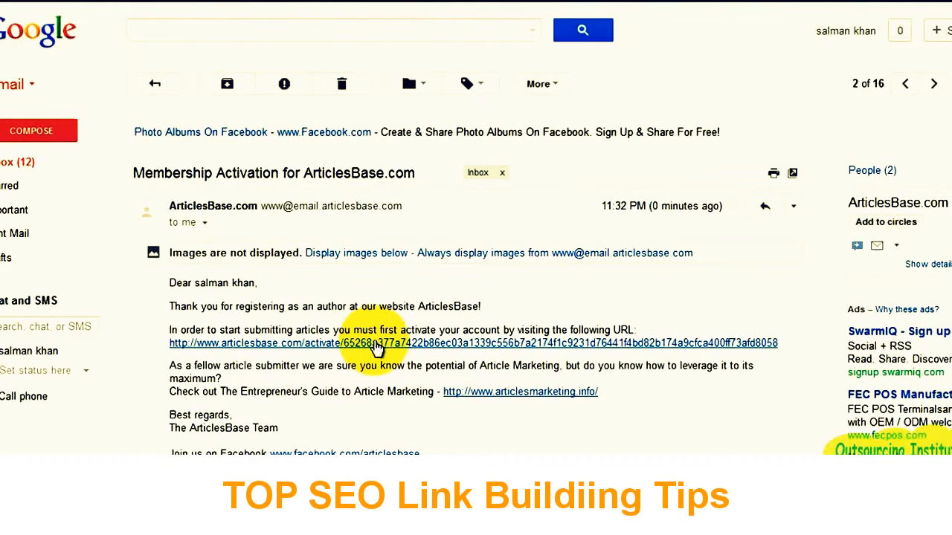
pyautogui.click(374, 343)
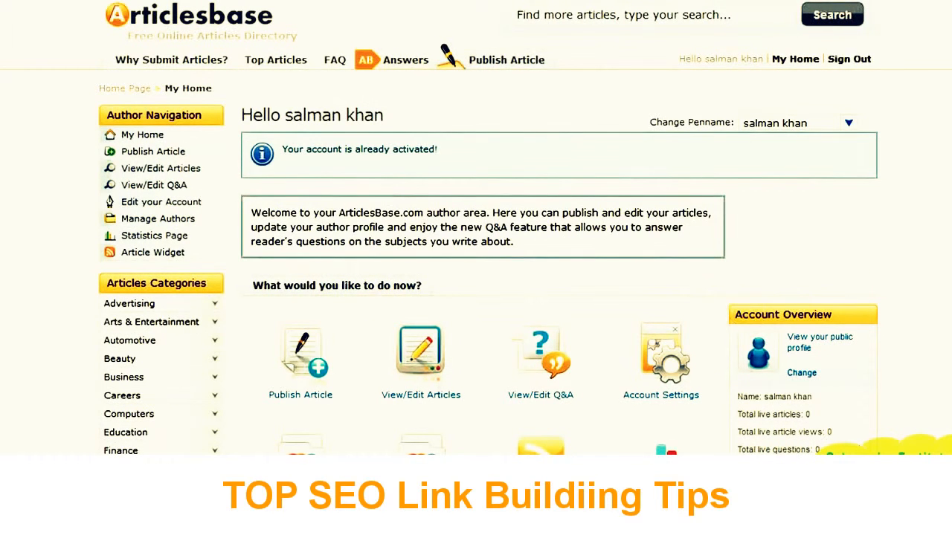
# Open the form for publishing a new article from the author area and place the cursor in its Article Body field.
pyautogui.scroll(-6, 476, 227)
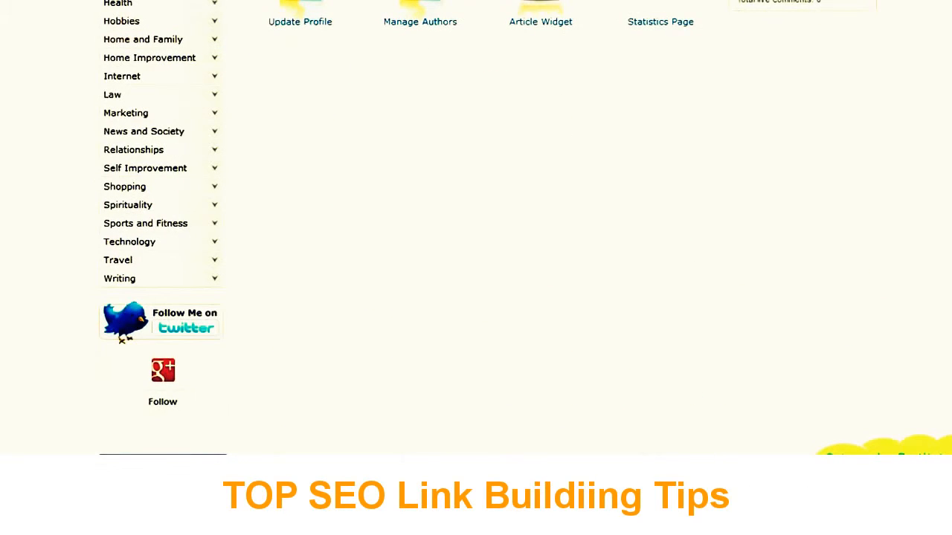
pyautogui.scroll(6, 476, 227)
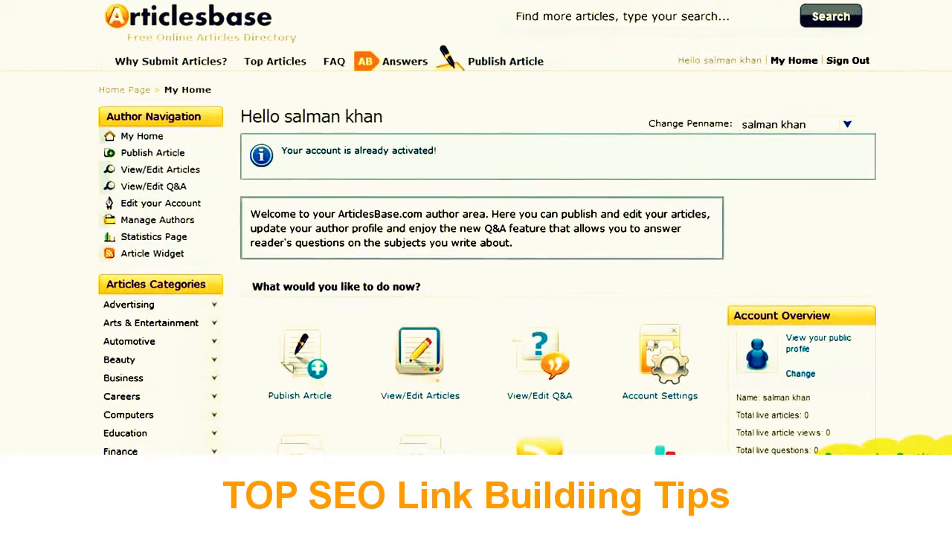
pyautogui.scroll(-3, 476, 228)
pyautogui.scroll(3, 476, 227)
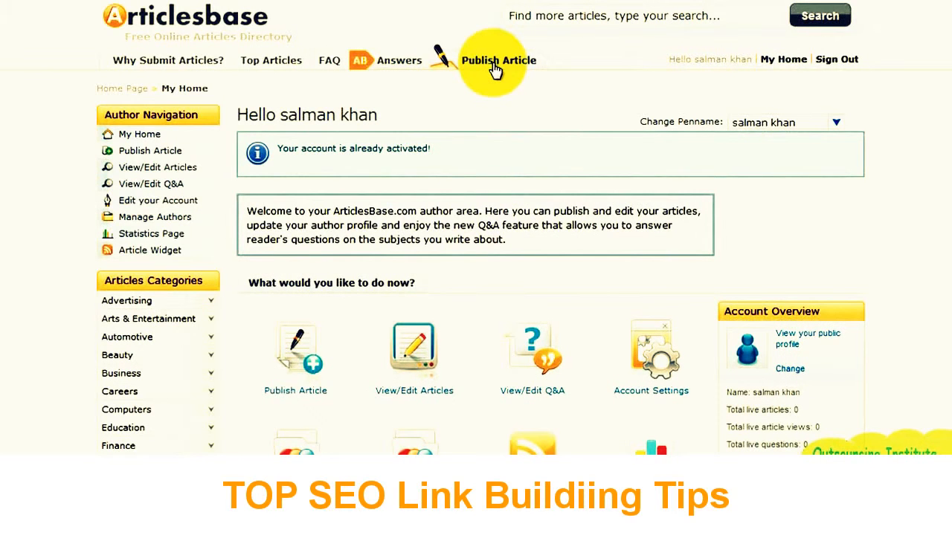
pyautogui.click(496, 67)
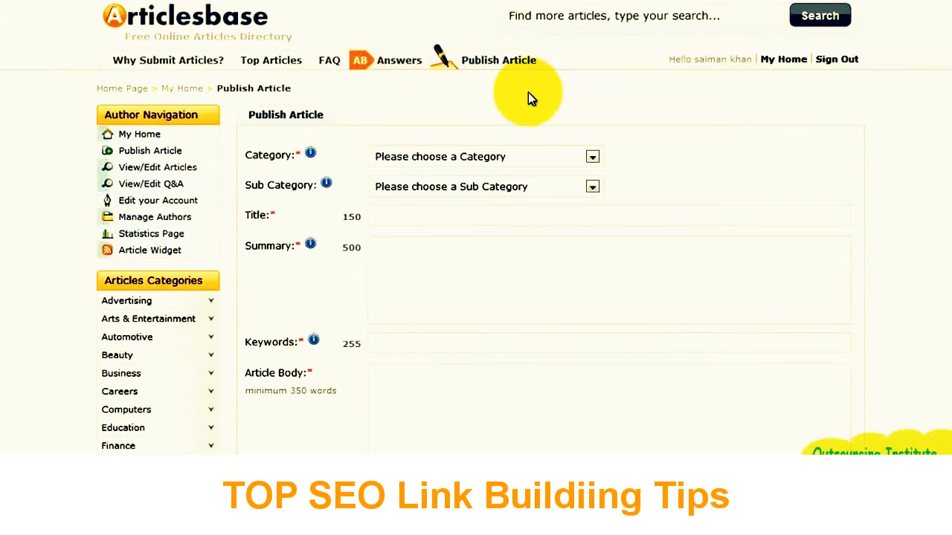
pyautogui.click(556, 263)
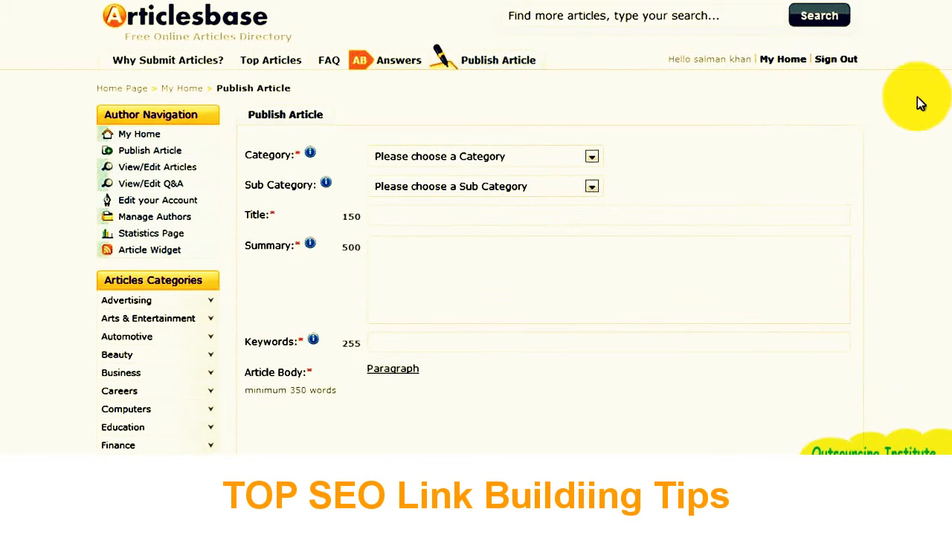
pyautogui.scroll(-9, 556, 264)
pyautogui.scroll(9, 556, 264)
pyautogui.scroll(-5, 556, 264)
pyautogui.scroll(2, 556, 263)
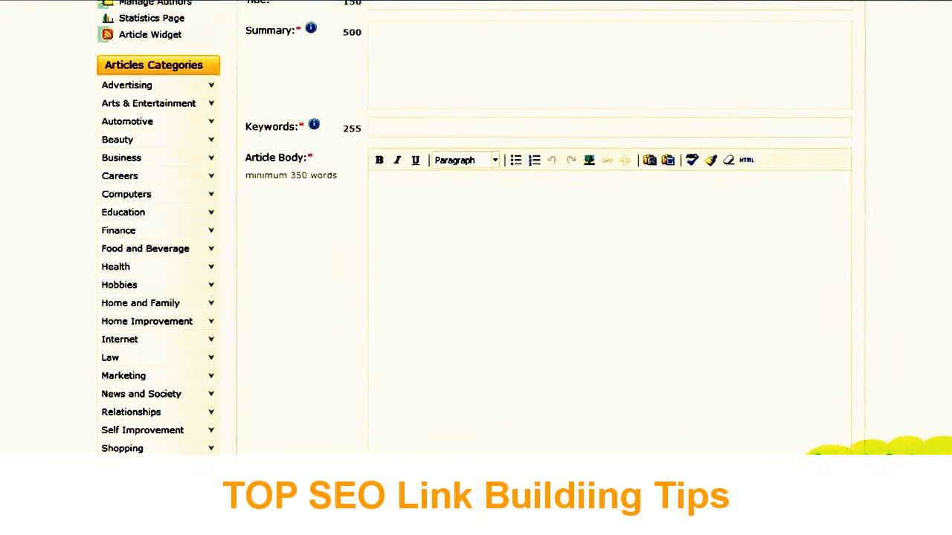
pyautogui.click(499, 220)
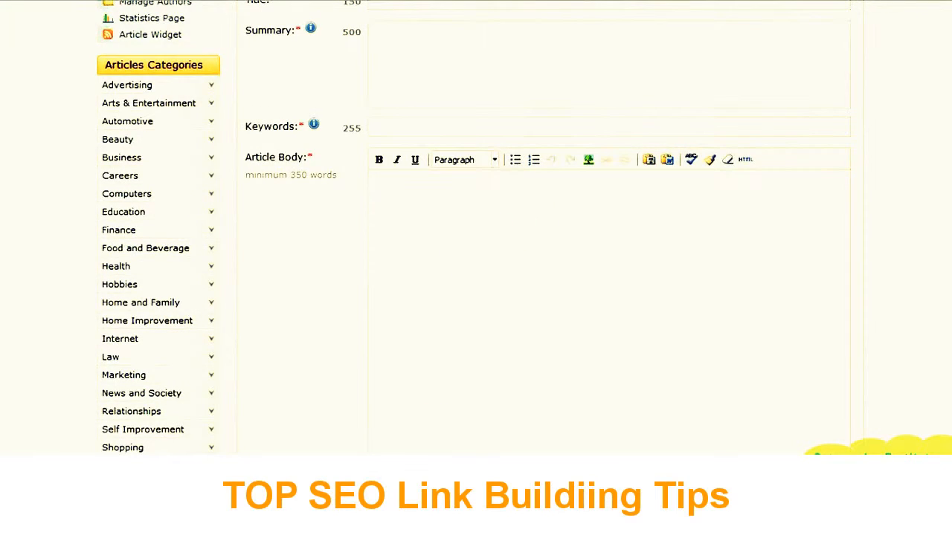
# Switch to the Word document and copy the whole article, from "Petrol is becoming expensive" through the "Car Fuel saving Tips" link.
pyautogui.click(423, 521)
pyautogui.doubleClick(96, 301)
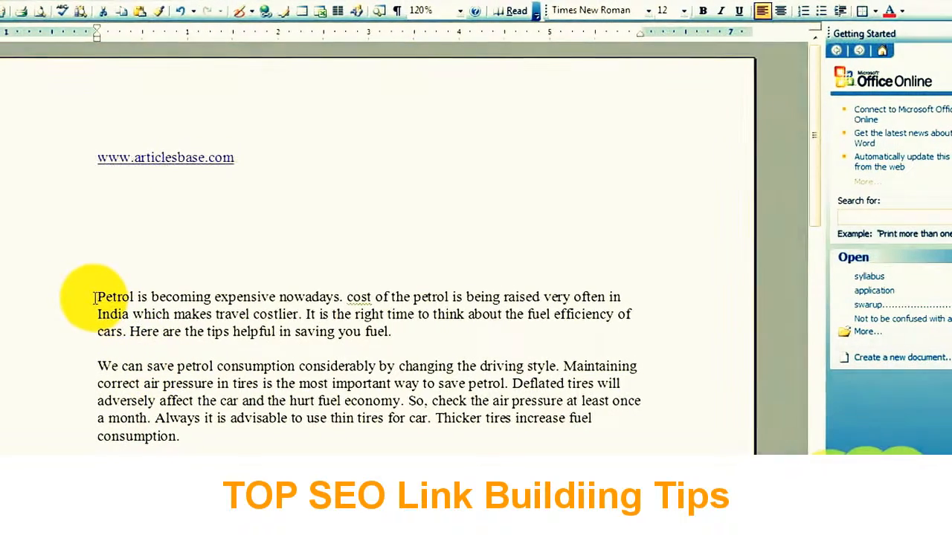
pyautogui.click(177, 315)
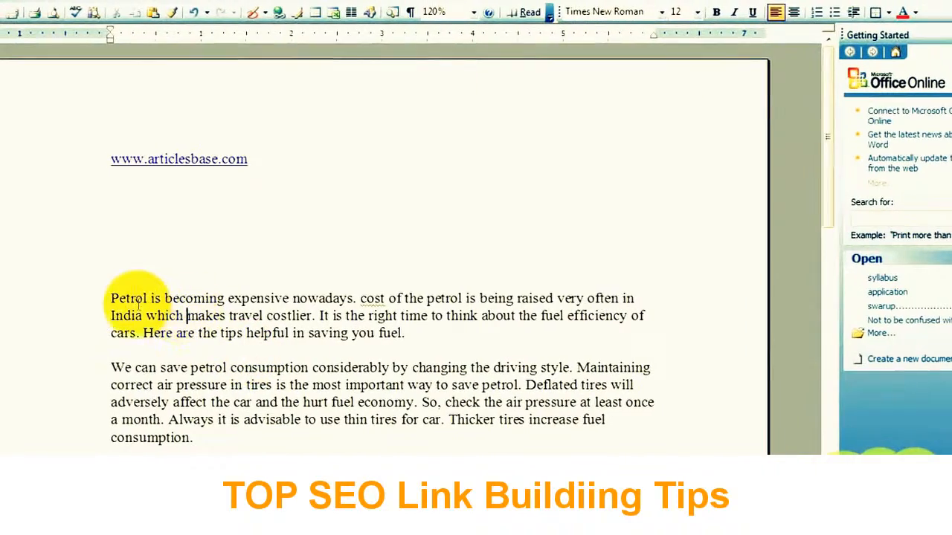
pyautogui.moveTo(115, 298); pyautogui.dragTo(300, 371)
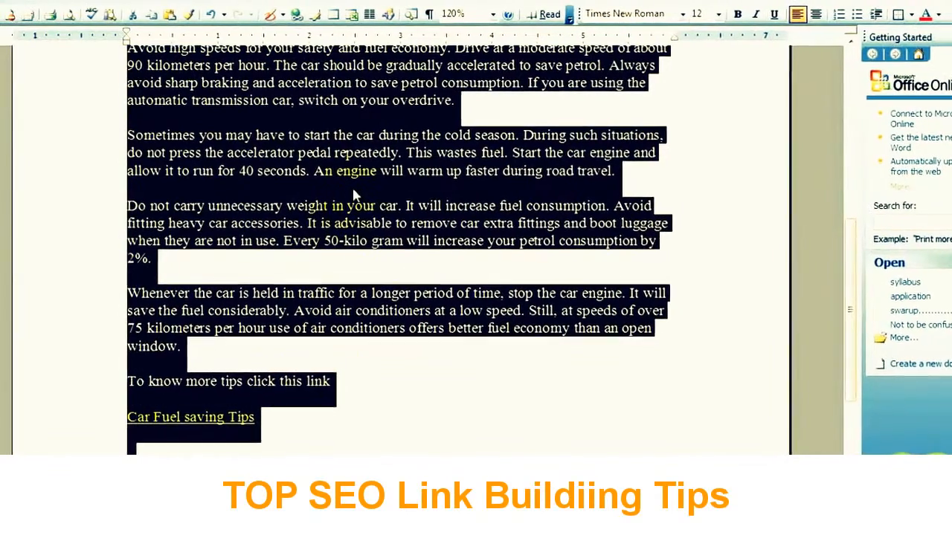
pyautogui.rightClick(356, 192)
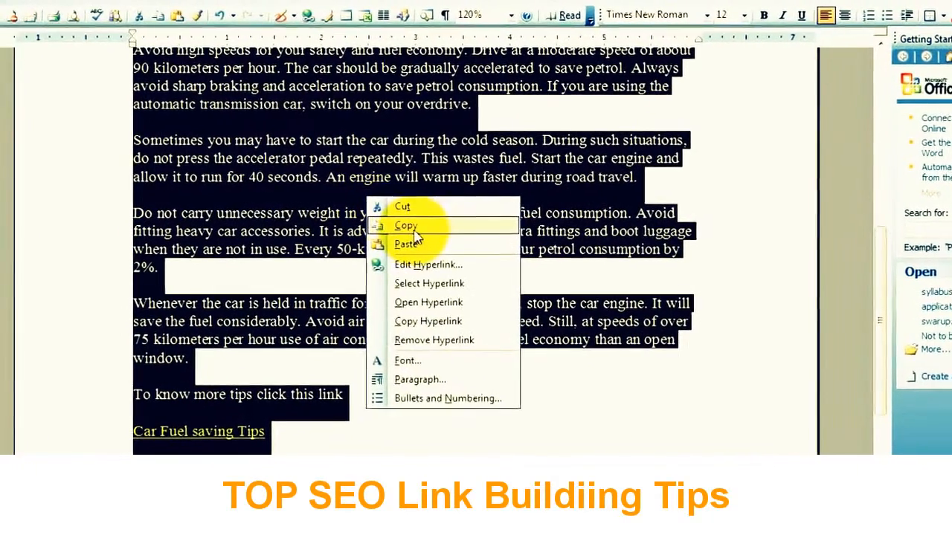
pyautogui.click(410, 223)
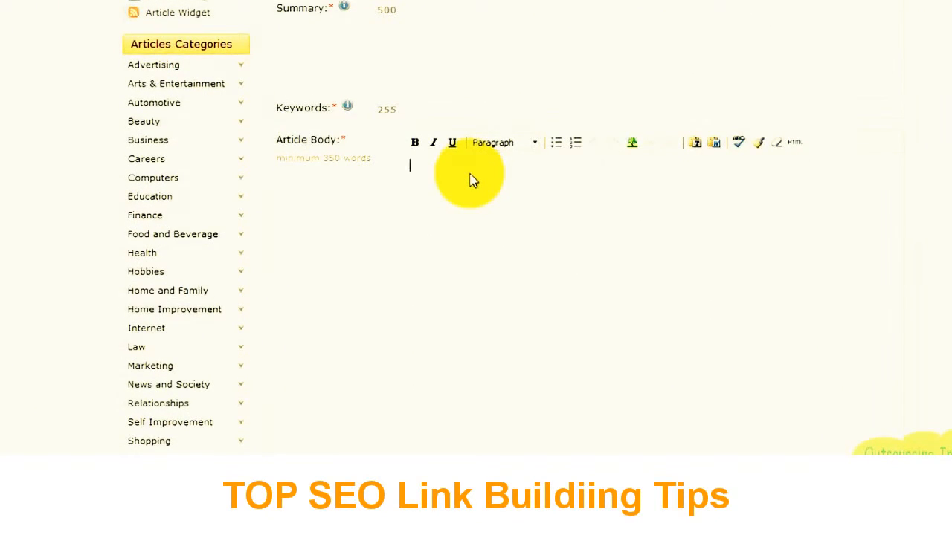
# Return to the Articlesbase publishing form in the browser and paste the copied article into the Article Body field.
pyautogui.rightClick(470, 181)
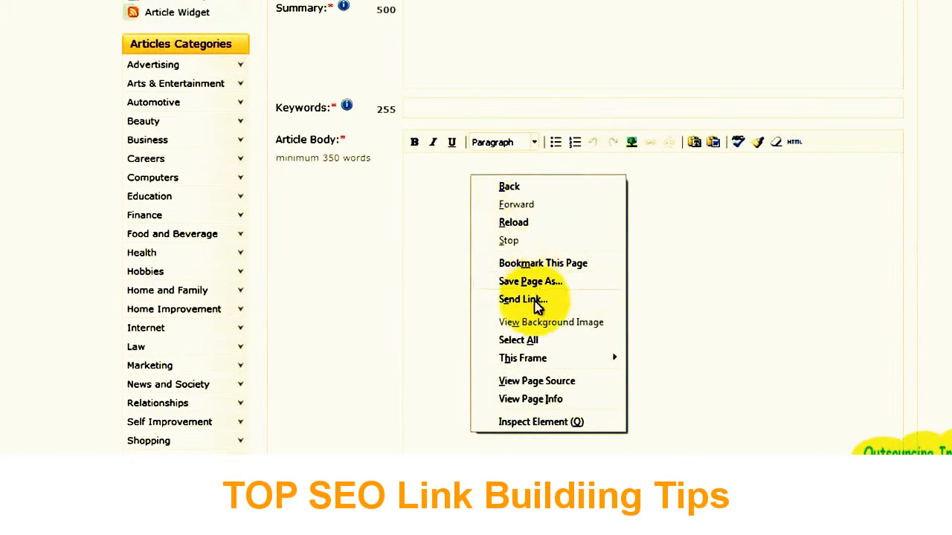
pyautogui.click(444, 279)
pyautogui.rightClick(442, 279)
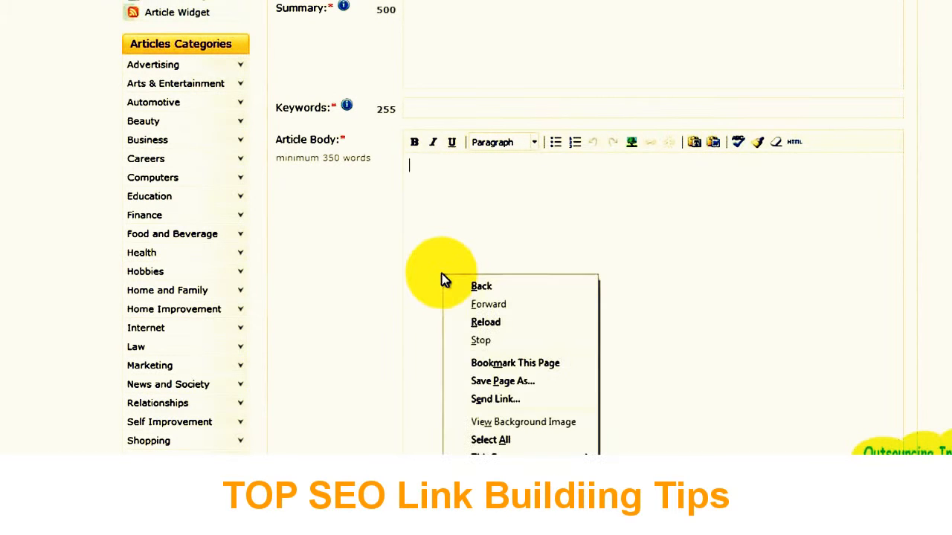
pyautogui.click(437, 229)
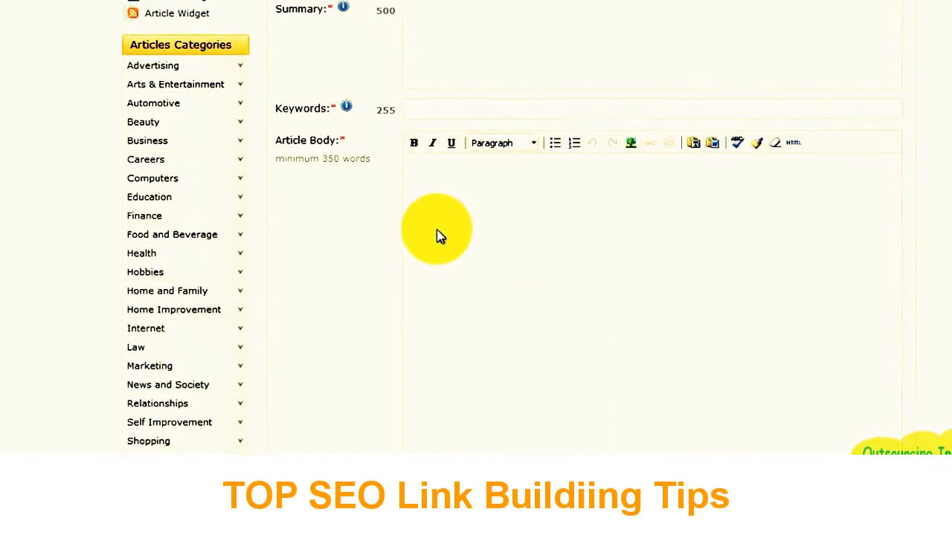
pyautogui.hotkey('ctrl', 'v')
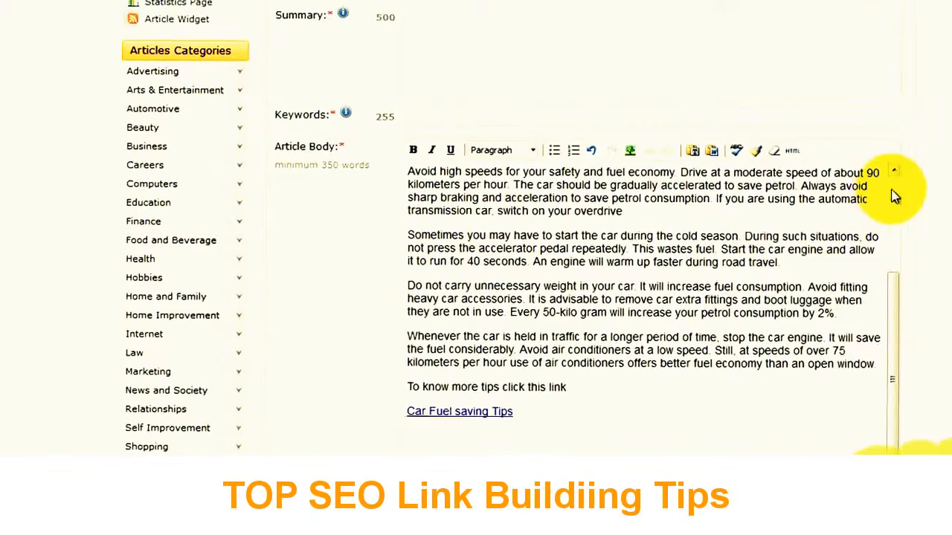
pyautogui.scroll(5, 889, 192)
pyautogui.scroll(-5, 889, 188)
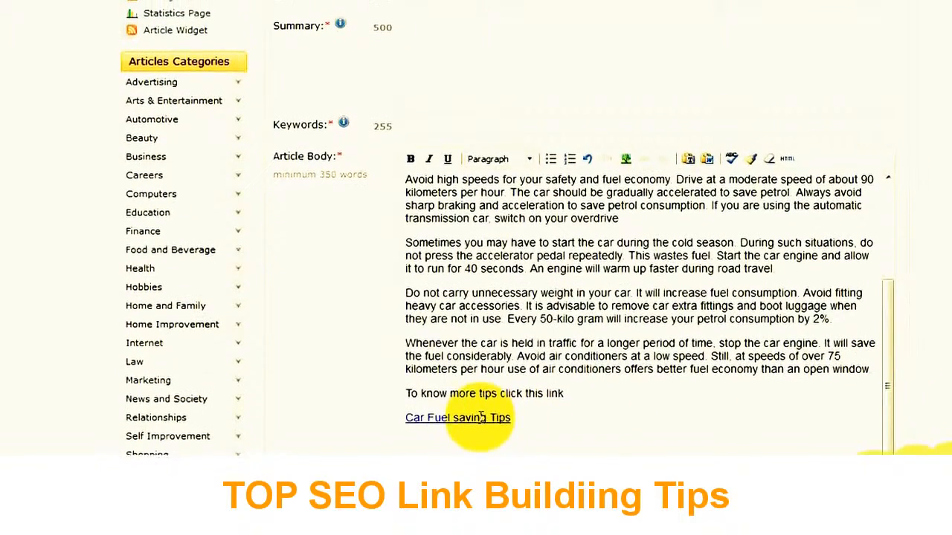
# Enter "Car Fuel Saving Tips" as the article's title.
pyautogui.scroll(5, 887, 207)
pyautogui.scroll(4, 595, 260)
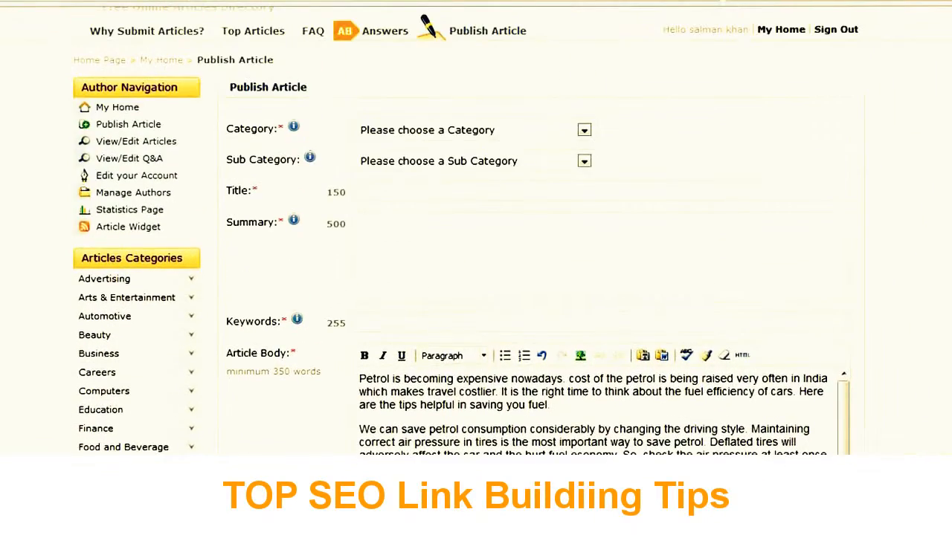
pyautogui.scroll(1, 476, 234)
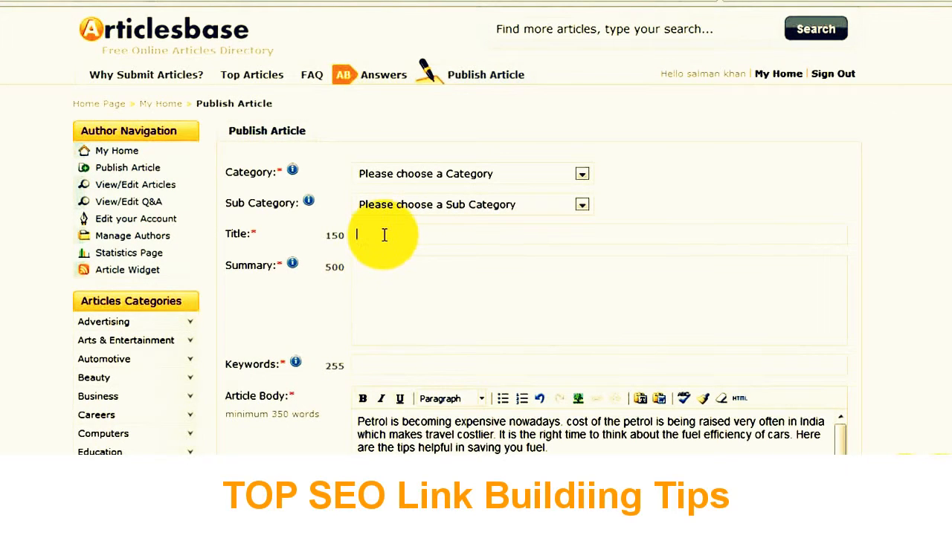
pyautogui.write('C')
pyautogui.press('BackSpace')
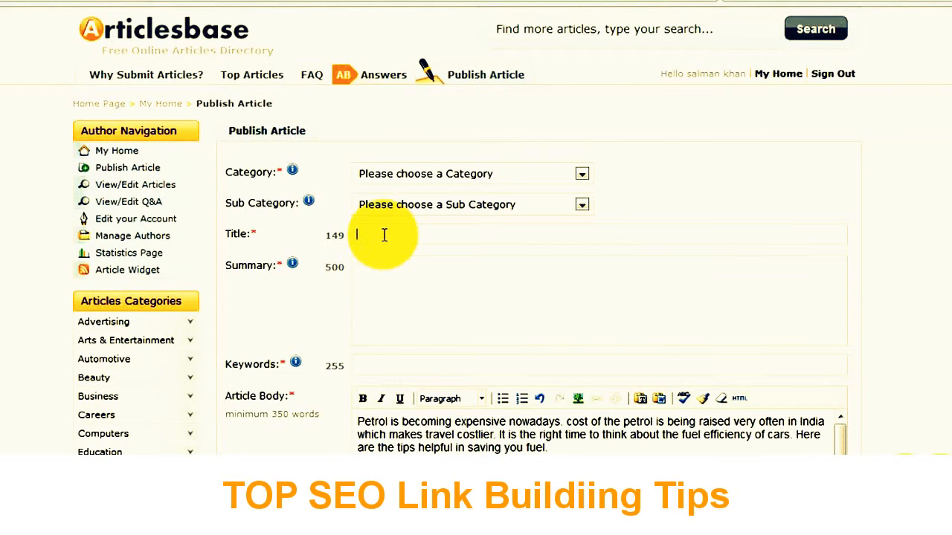
pyautogui.write('Car Fuel Sa')
pyautogui.write('ving Tips')
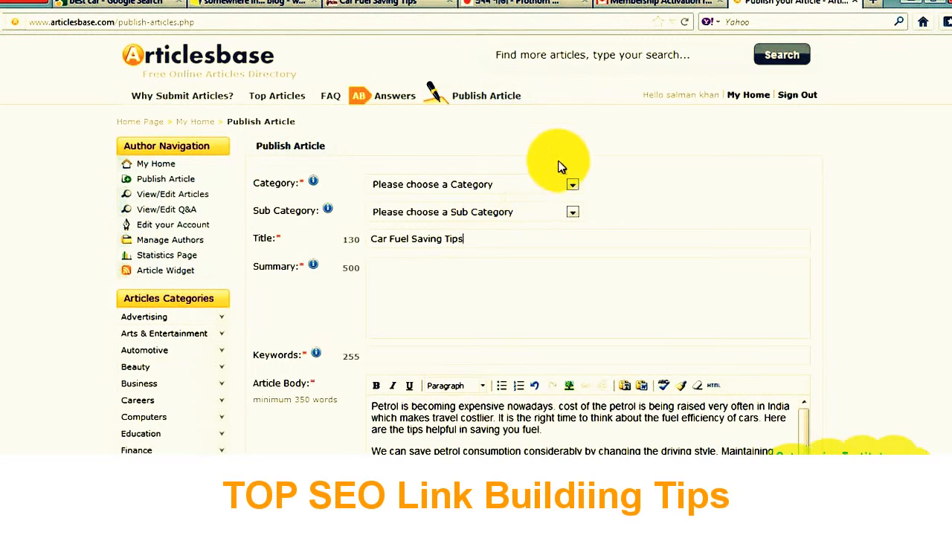
# Set the article's category to Automotive and its sub category to Cars.
pyautogui.click(573, 185)
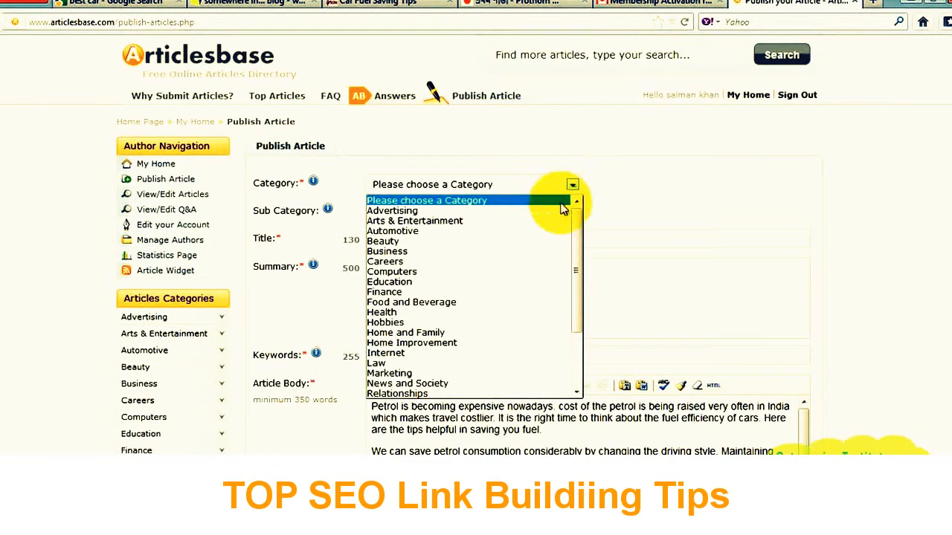
pyautogui.click(536, 232)
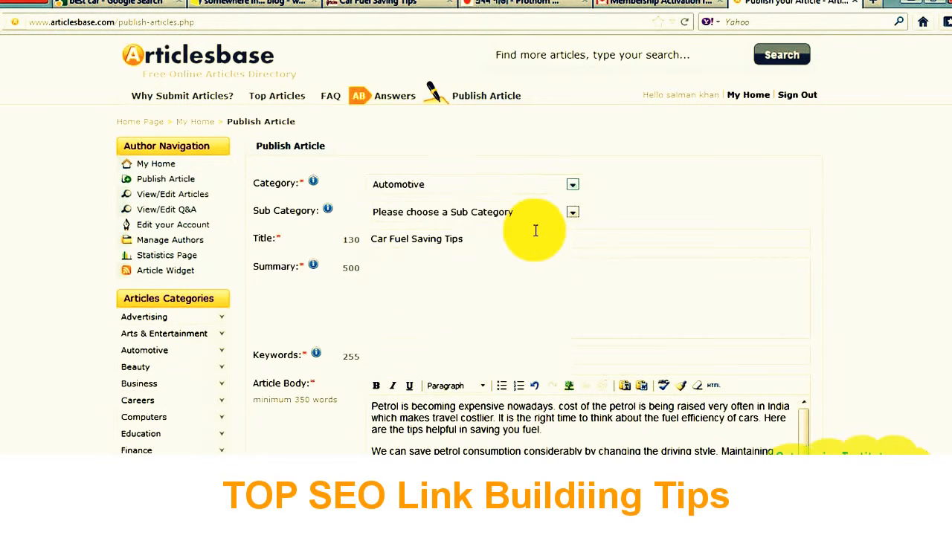
pyautogui.click(572, 213)
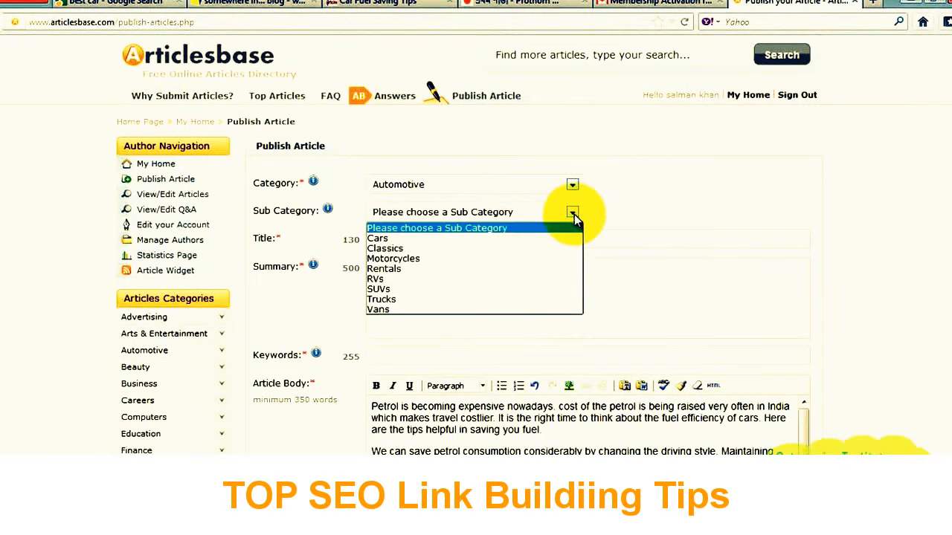
pyautogui.click(535, 239)
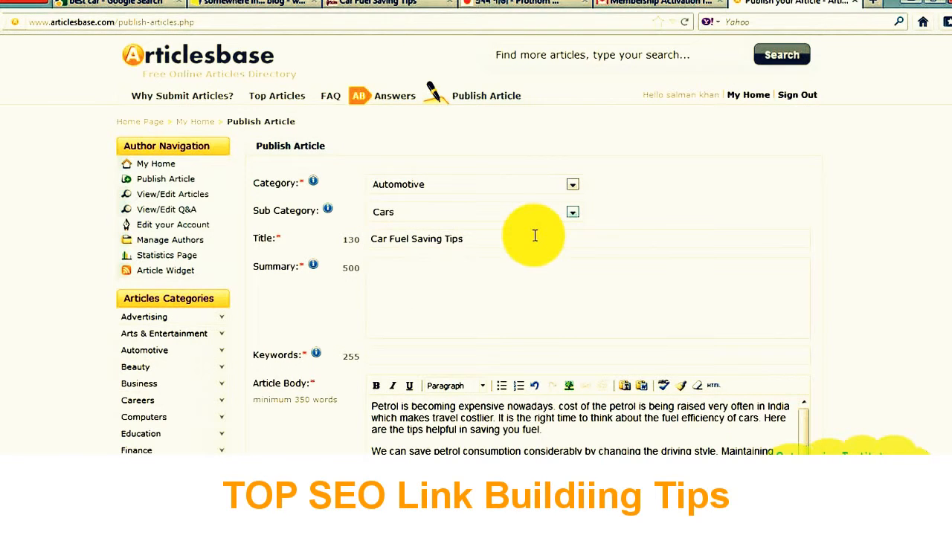
# Move the opening paragraph, "Petrol is becoming expensive nowadays" through "saving you fuel", from the Article Body into the Summary field.
pyautogui.click(476, 293)
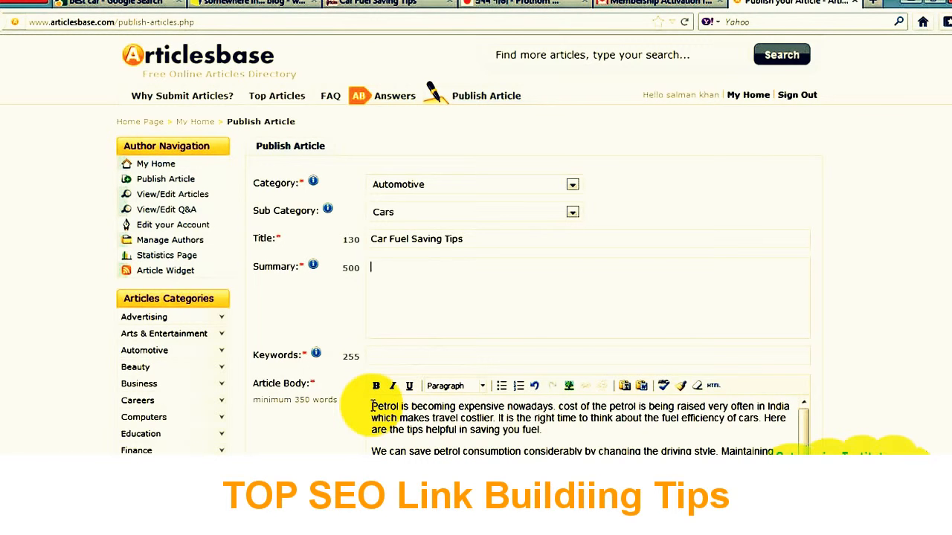
pyautogui.moveTo(372, 406); pyautogui.dragTo(549, 435)
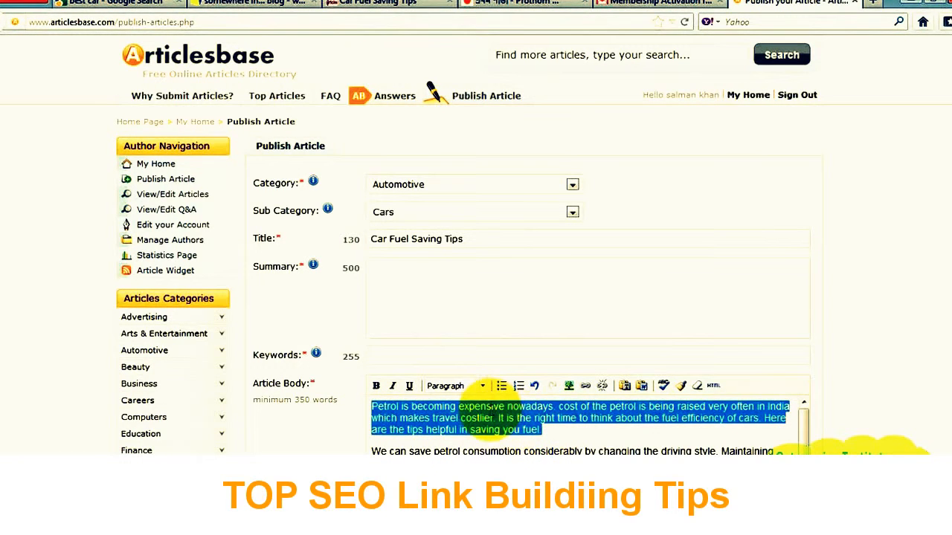
pyautogui.rightClick(491, 411)
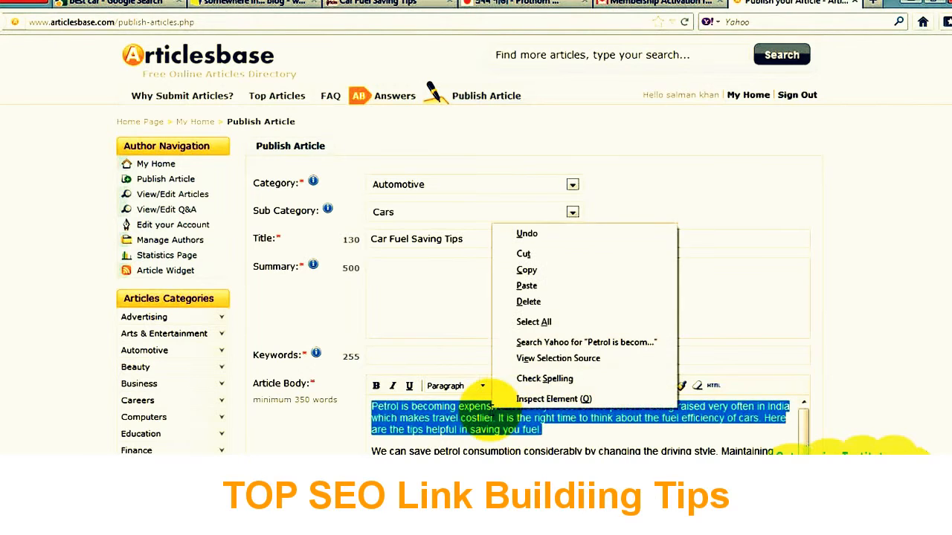
pyautogui.click(569, 256)
pyautogui.click(428, 286)
pyautogui.rightClick(427, 287)
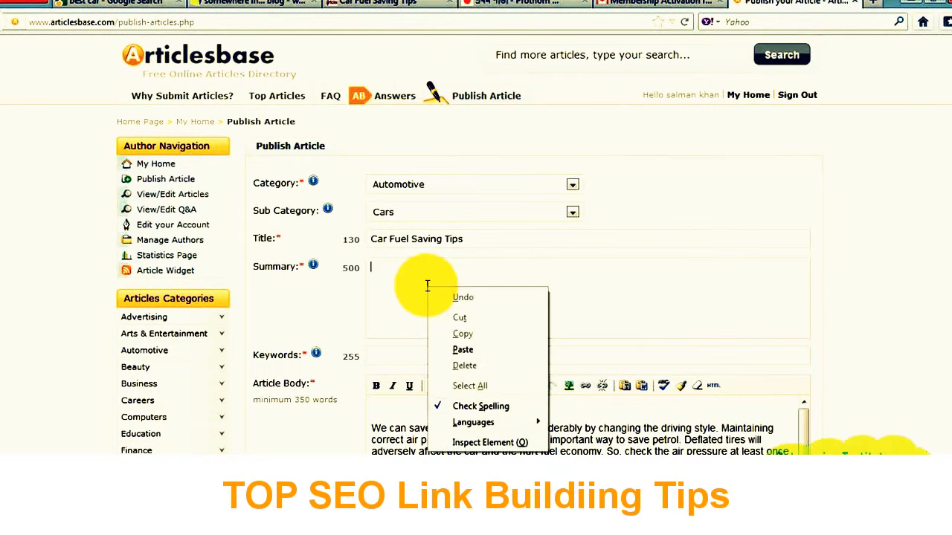
pyautogui.click(464, 350)
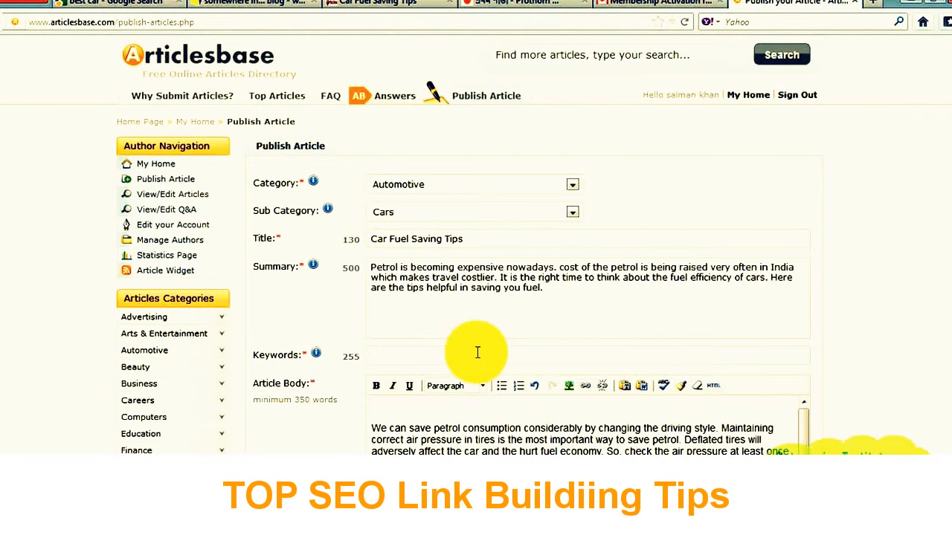
# Enter "cars, best cars, Fuel saving cars" as the article's keywords.
pyautogui.click(475, 356)
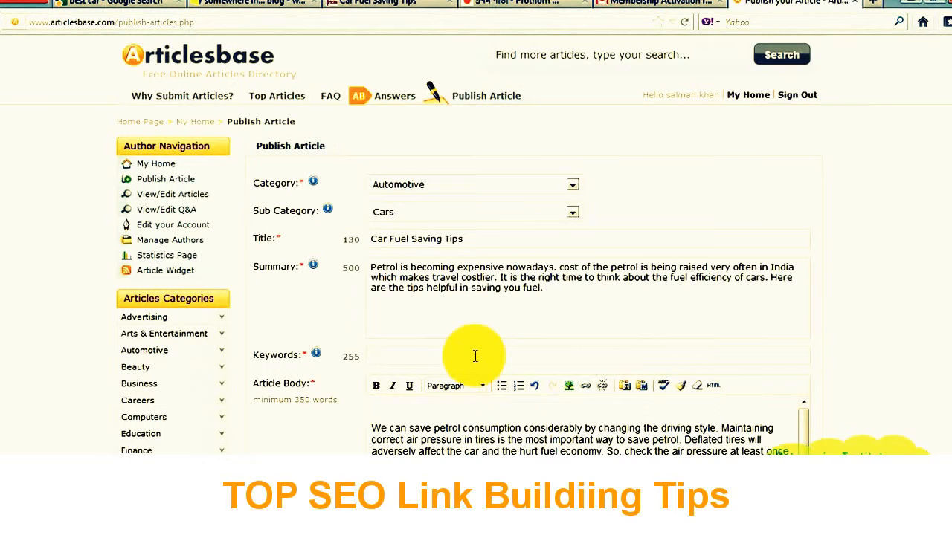
pyautogui.write('ar')
pyautogui.write(',')
pyautogui.press('BackSpace')
pyautogui.press('BackSpace')
pyautogui.write('s, best cars ')
pyautogui.write(' Fuel saving cars,')
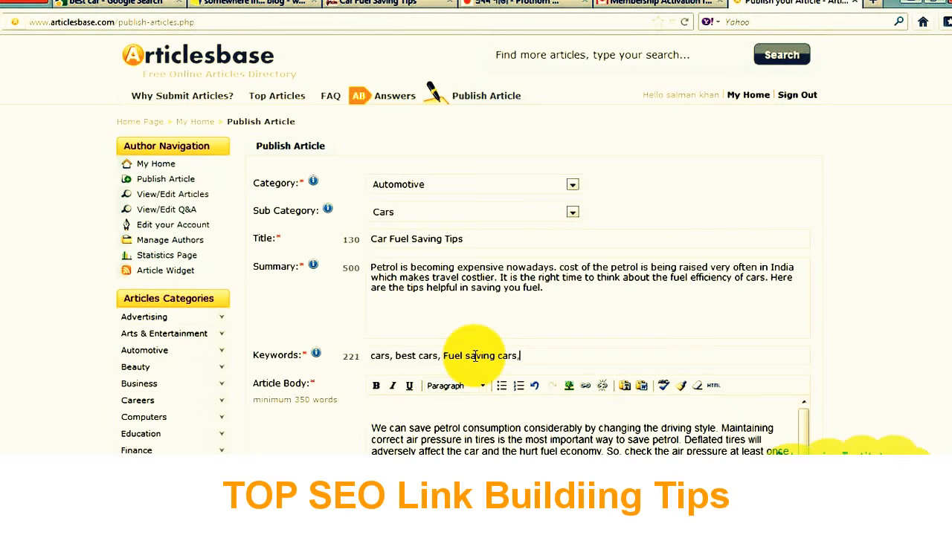
pyautogui.press('BackSpace')
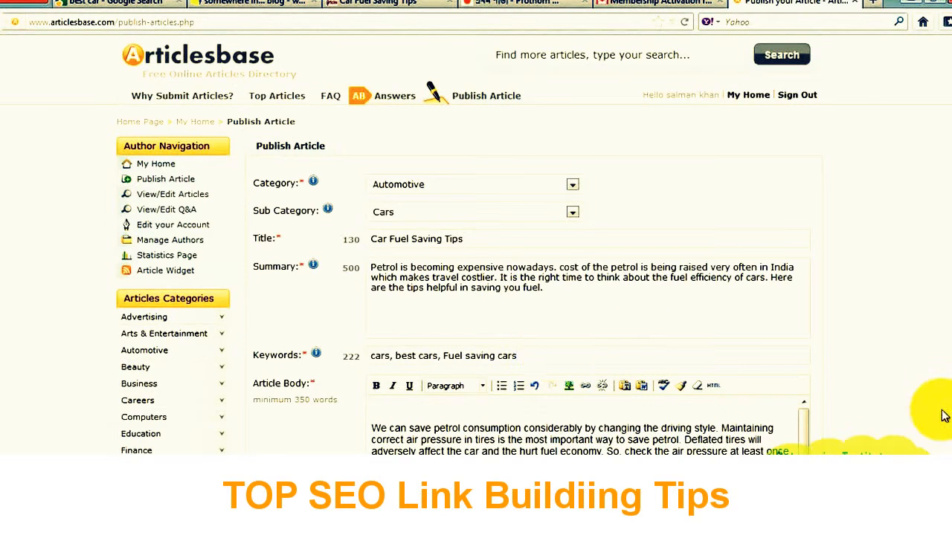
# Enter the verification code shown in the image beneath the author bio and submit the article.
pyautogui.scroll(-10, 476, 246)
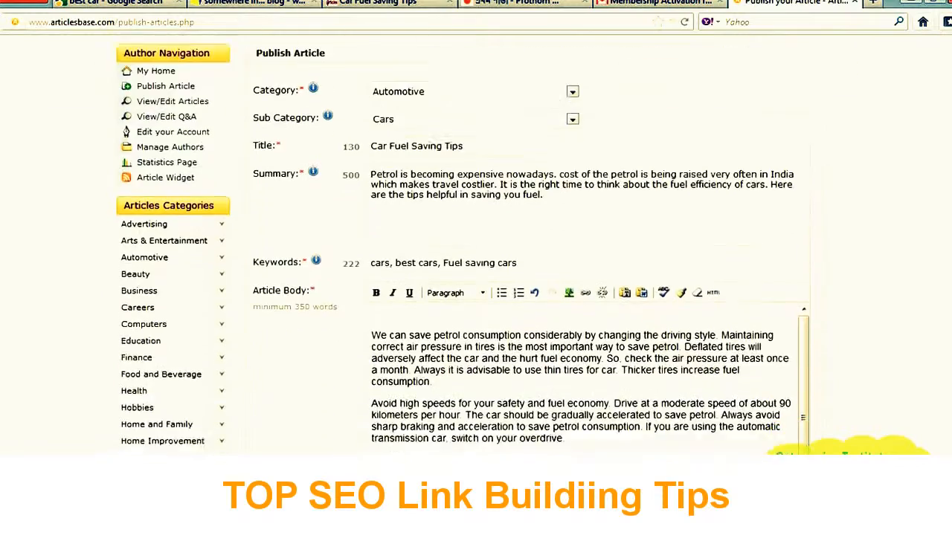
pyautogui.scroll(-2, 476, 245)
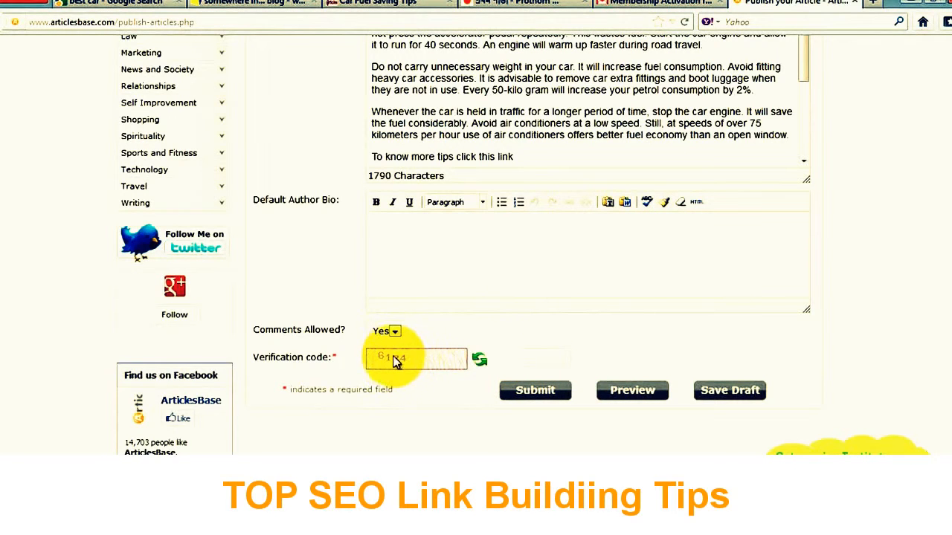
pyautogui.moveTo(521, 374); pyautogui.dragTo(559, 353)
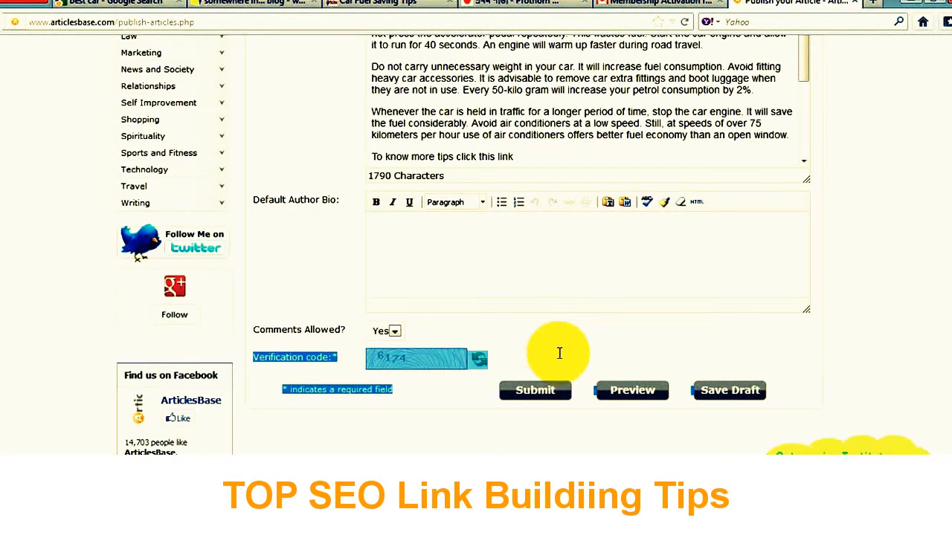
pyautogui.click(553, 354)
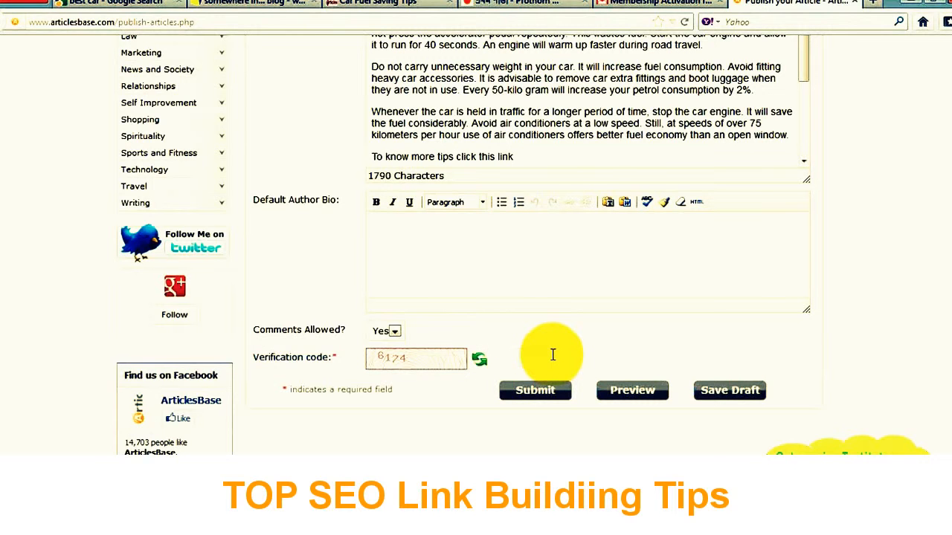
pyautogui.write('6174')
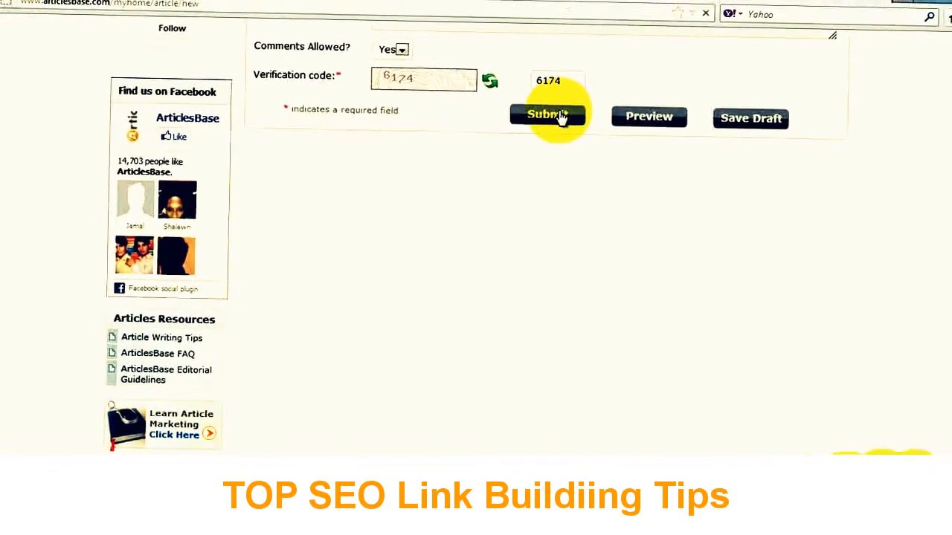
pyautogui.click(545, 104)
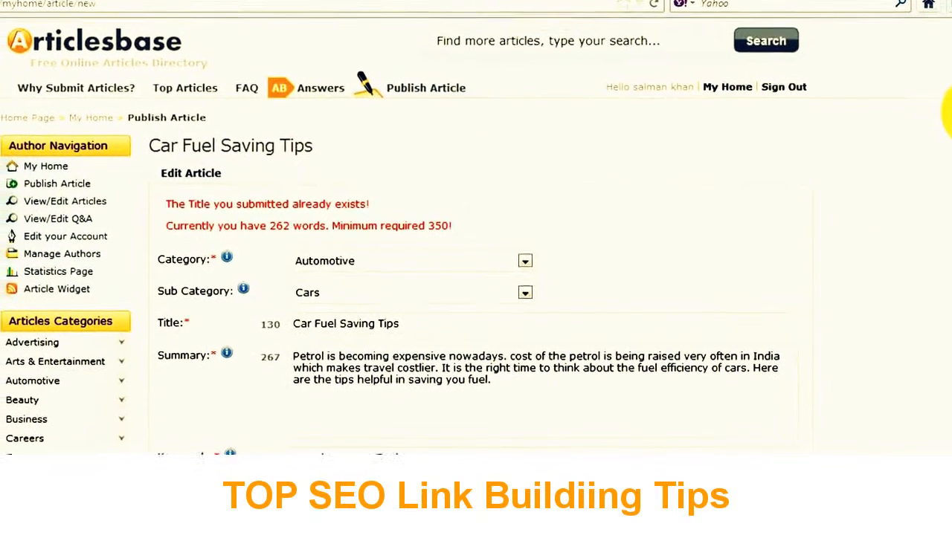
# Review the returned article form, checking the submission errors against the title, keywords and article body.
pyautogui.scroll(-5, 476, 238)
pyautogui.scroll(-6, 476, 238)
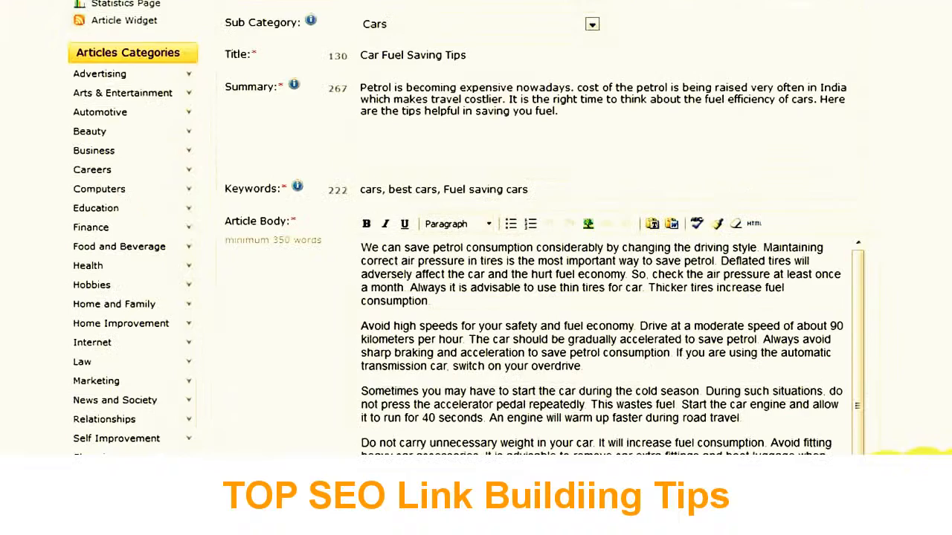
pyautogui.scroll(-5, 536, 298)
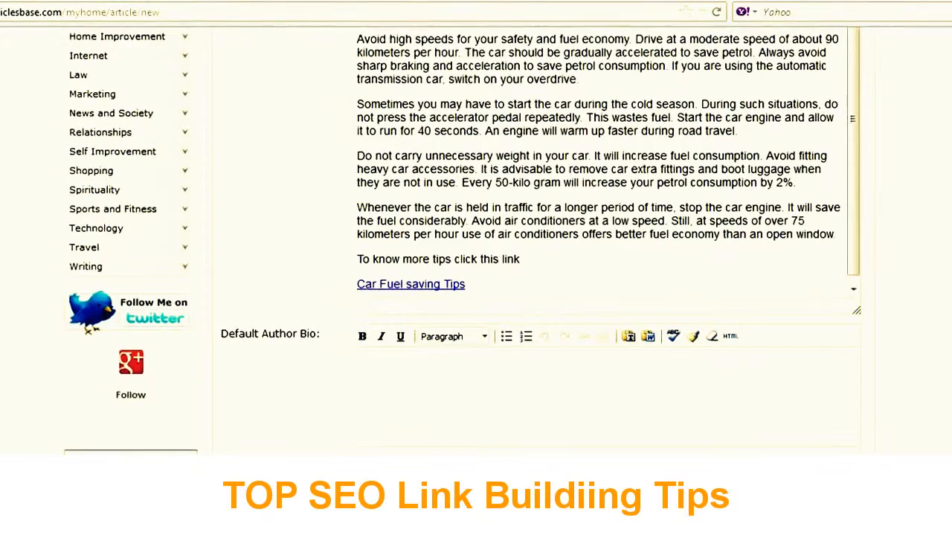
pyautogui.scroll(-5, 535, 297)
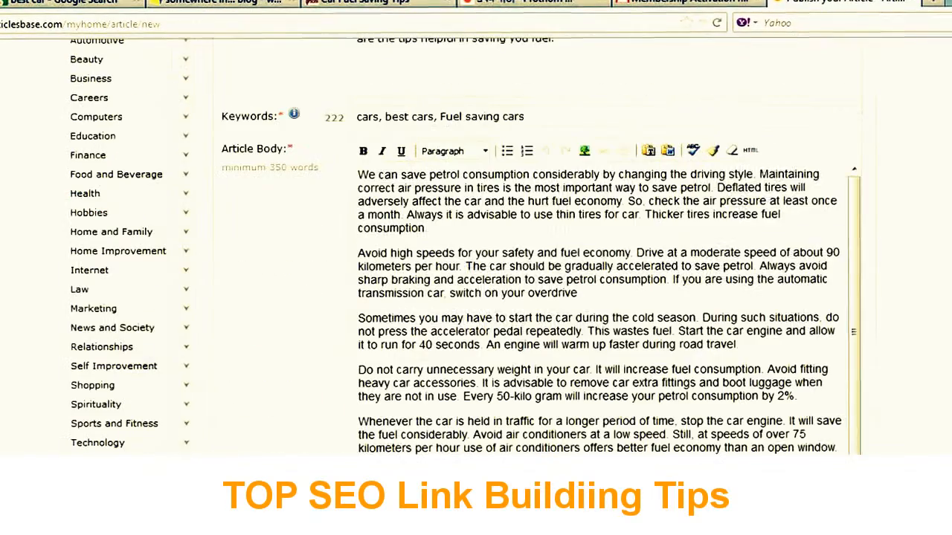
pyautogui.scroll(5, 535, 245)
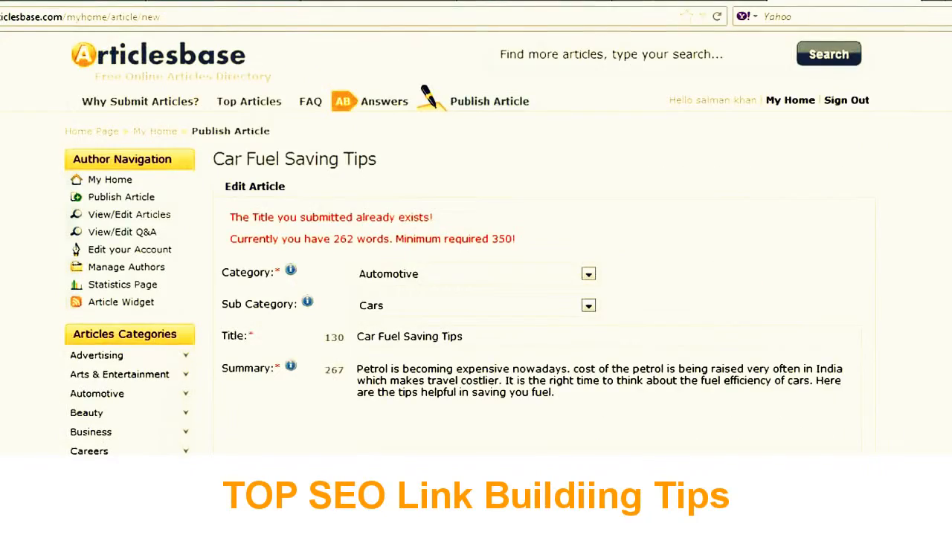
pyautogui.click(951, 16)
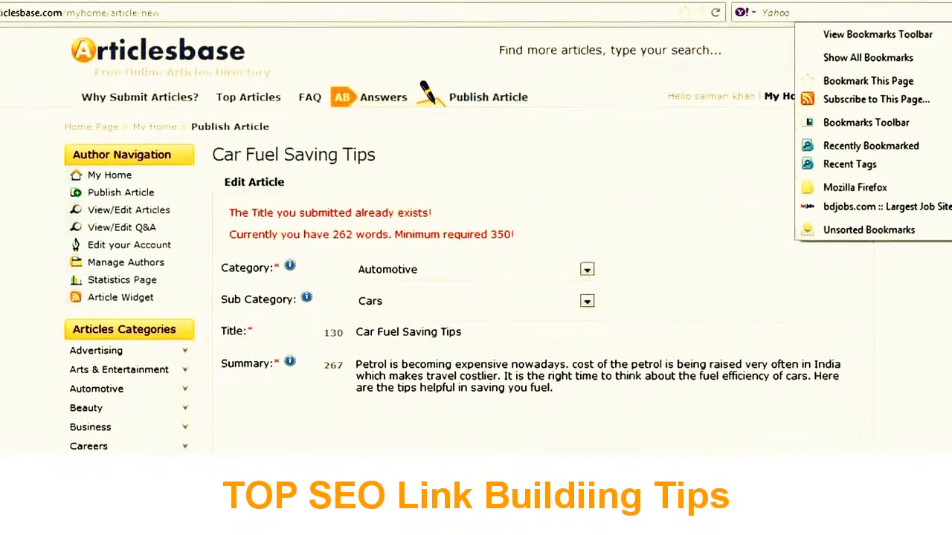
pyautogui.click(950, 307)
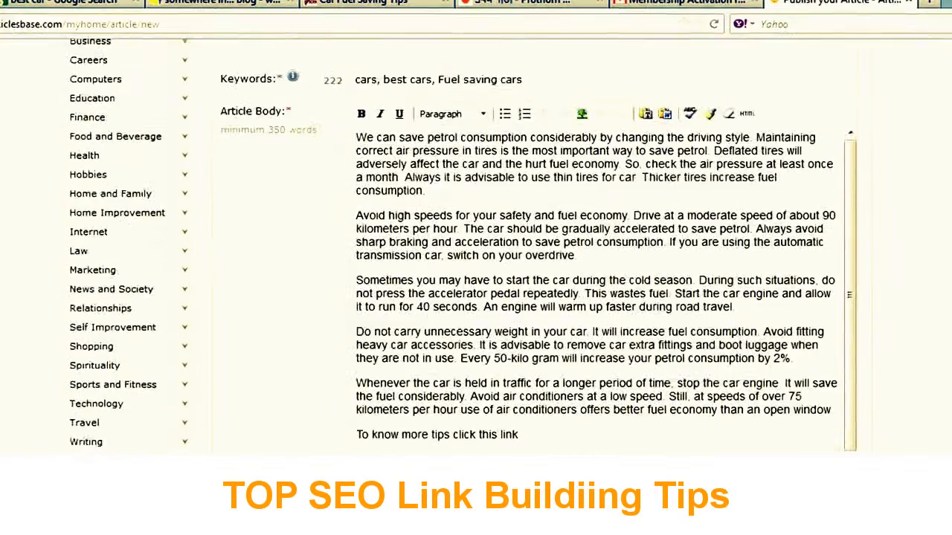
# Lengthen the article body by pasting repeated copies of the text from "Avoid high speeds" through the "Car Fuel saving Tips" link.
pyautogui.scroll(-3, 536, 260)
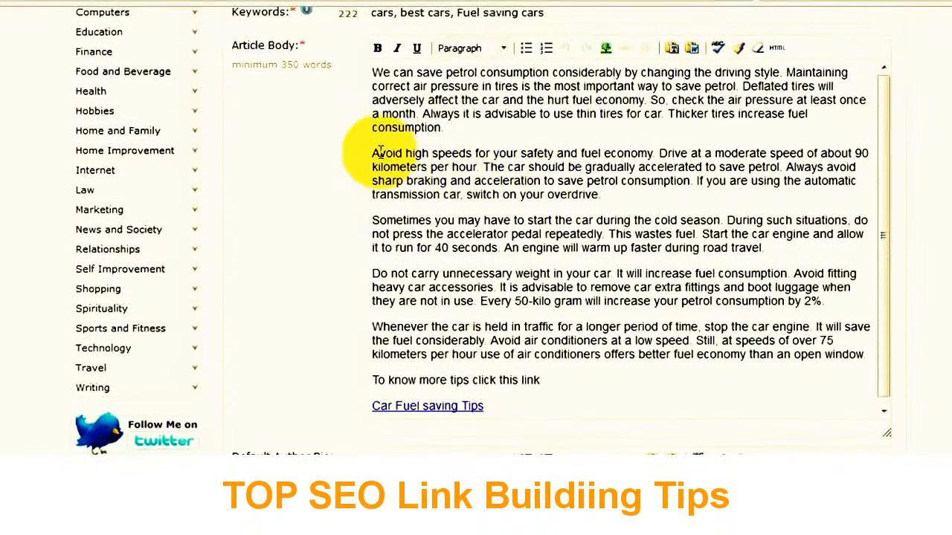
pyautogui.moveTo(374, 156); pyautogui.dragTo(766, 400)
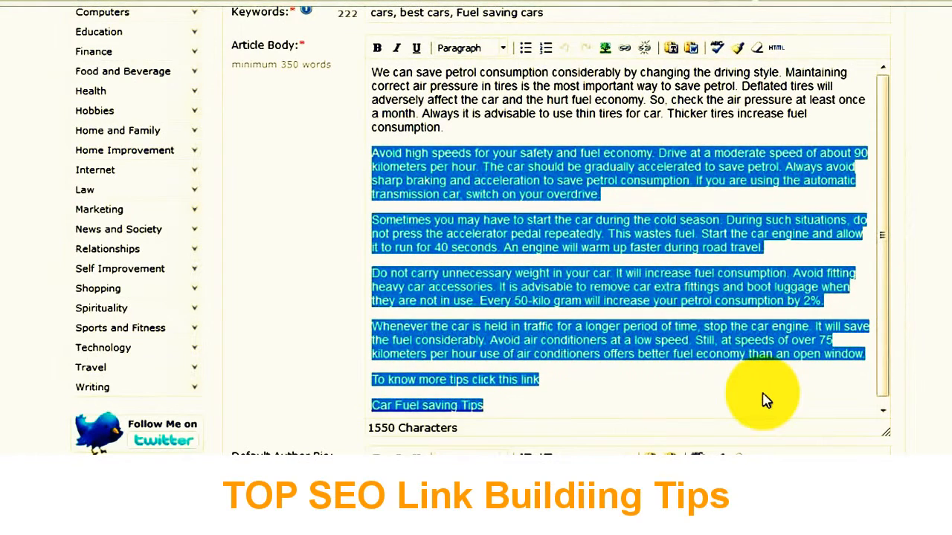
pyautogui.hotkey('ctrl', 'v')
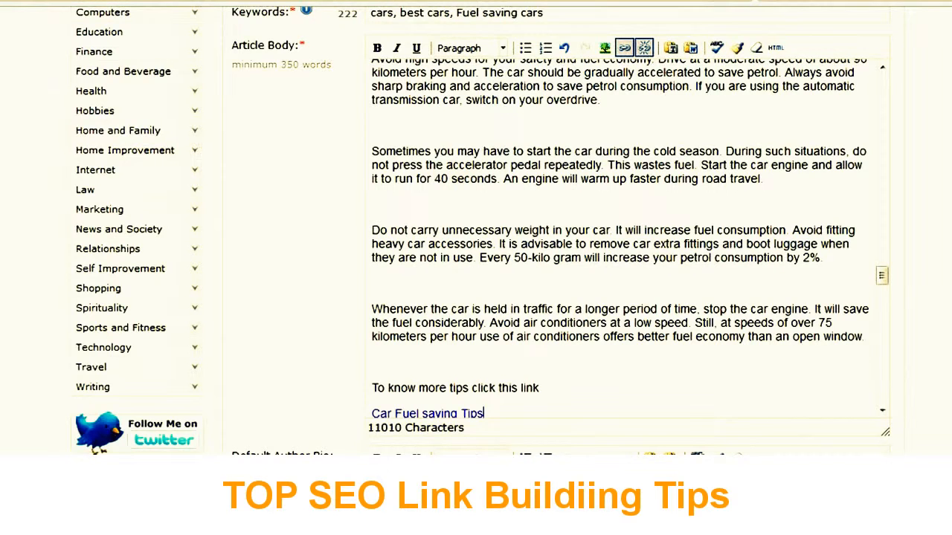
# Enter the new verification code and resubmit the lengthened article.
pyautogui.scroll(-5, 599, 236)
pyautogui.click(584, 274)
pyautogui.write('4')
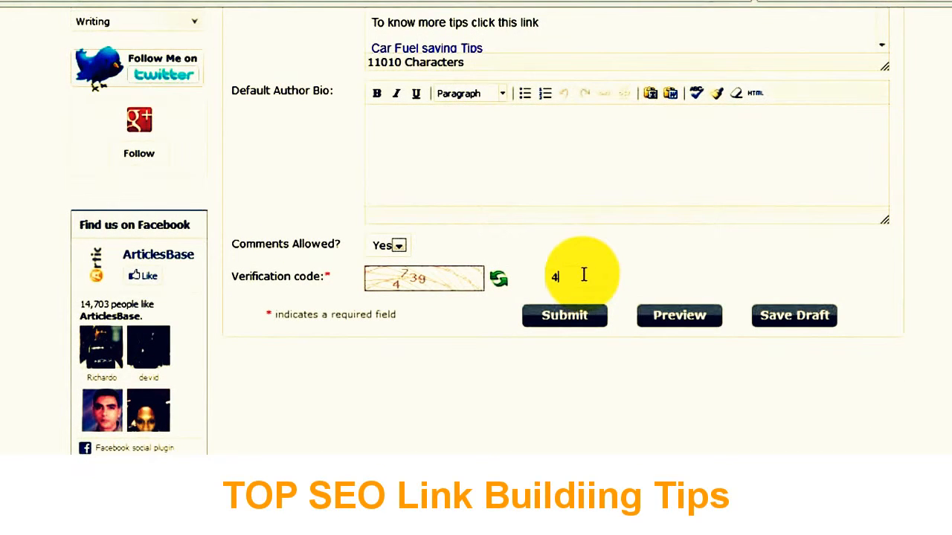
pyautogui.write('739')
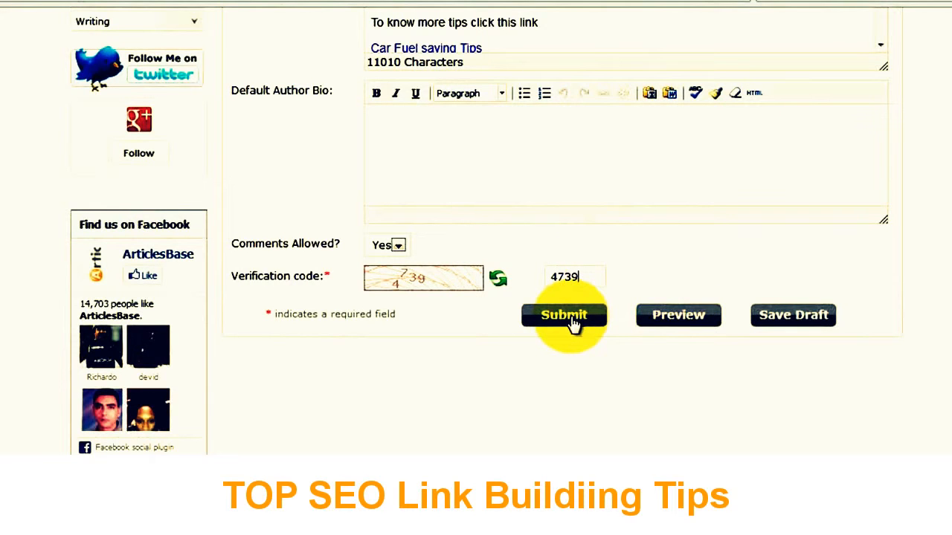
pyautogui.click(627, 312)
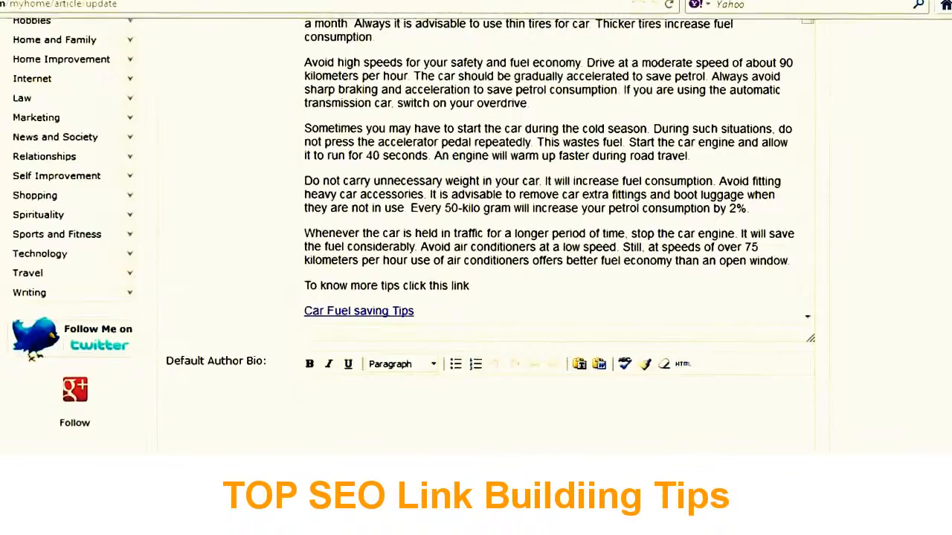
# Delete the first "Car Fuel saving Tips" link in the article body, to reduce the number of links.
pyautogui.scroll(-3, 483, 238)
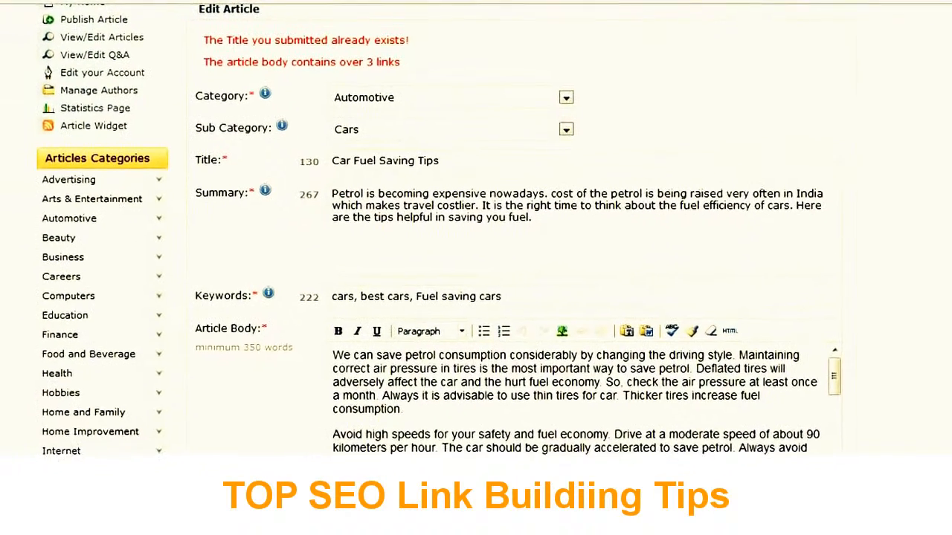
pyautogui.scroll(-10, 531, 433)
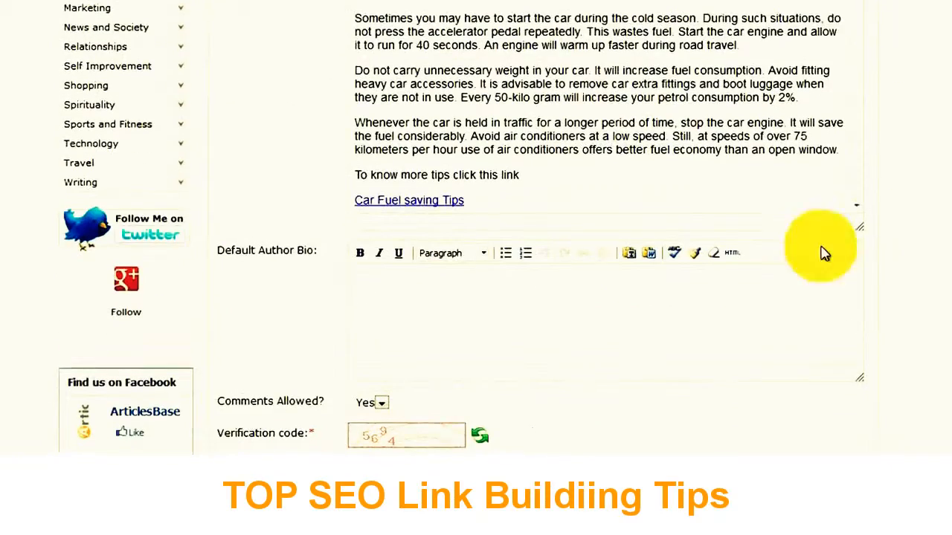
pyautogui.click(501, 208)
pyautogui.press('BackSpace')
pyautogui.press('BackSpace')
pyautogui.press('BackSpace')
pyautogui.press('BackSpace')
pyautogui.press('BackSpace')
pyautogui.press('BackSpace')
pyautogui.press('BackSpace')
pyautogui.press('BackSpace')
pyautogui.press('BackSpace')
pyautogui.press('BackSpace')
pyautogui.press('BackSpace')
pyautogui.press('BackSpace')
pyautogui.press('BackSpace')
pyautogui.press('BackSpace')
pyautogui.press('BackSpace')
pyautogui.press('BackSpace')
pyautogui.press('BackSpace')
pyautogui.press('BackSpace')
pyautogui.press('BackSpace')
pyautogui.press('BackSpace')
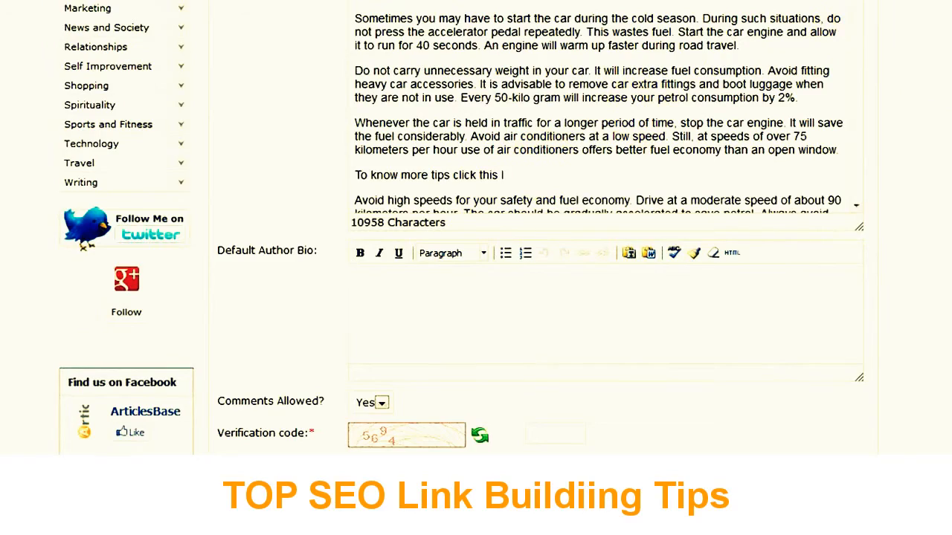
# Delete the "Car Fuel saving Tips" link at the end of the second copy of the text in the article body.
pyautogui.scroll(1, 476, 228)
pyautogui.scroll(5, 476, 228)
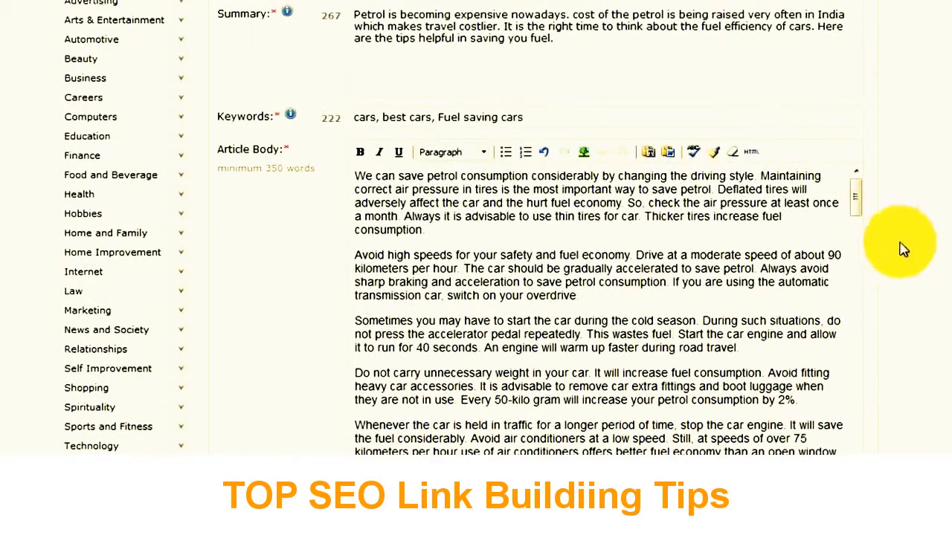
pyautogui.moveTo(862, 190); pyautogui.dragTo(863, 236)
pyautogui.click(498, 431)
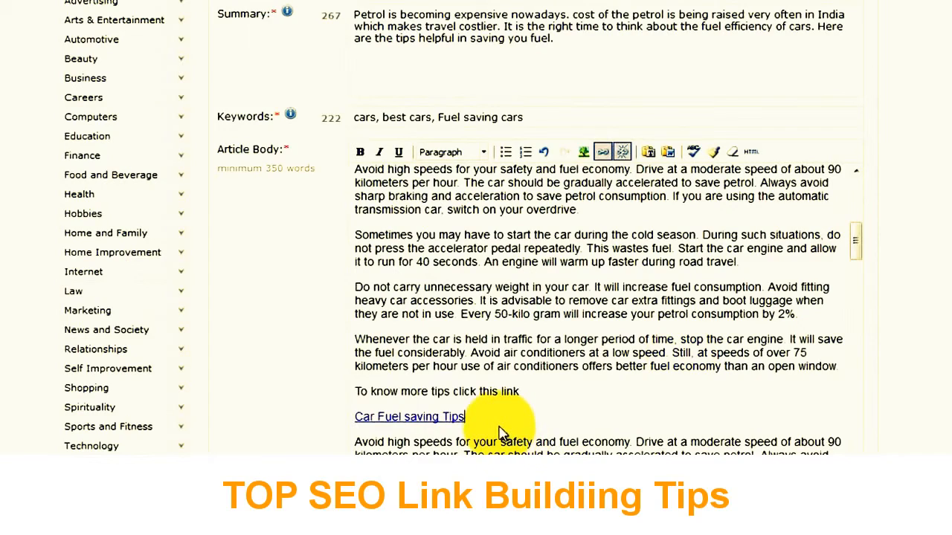
pyautogui.press('BackSpace')
pyautogui.press('BackSpace')
pyautogui.press('BackSpace')
pyautogui.press('BackSpace')
pyautogui.press('BackSpace')
pyautogui.press('BackSpace')
pyautogui.press('BackSpace')
pyautogui.press('BackSpace')
pyautogui.press('BackSpace')
pyautogui.press('BackSpace')
pyautogui.press('BackSpace')
pyautogui.press('BackSpace')
pyautogui.press('BackSpace')
pyautogui.press('BackSpace')
pyautogui.press('BackSpace')
pyautogui.press('BackSpace')
pyautogui.press('BackSpace')
pyautogui.press('BackSpace')
pyautogui.press('BackSpace')
pyautogui.press('BackSpace')
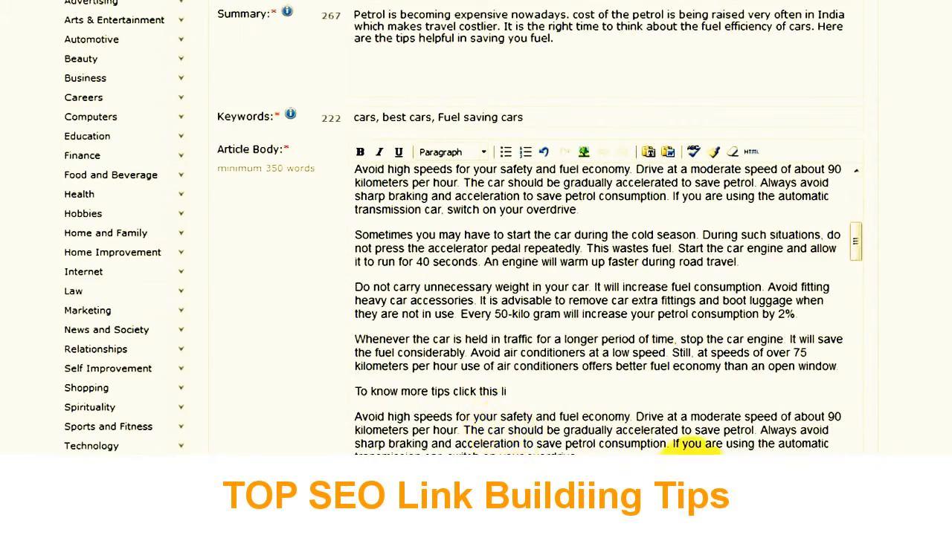
# Delete the "Car Fuel saving Tips" link at the end of the third copy of the text in the article body.
pyautogui.hotkey('ctrl', 'z')
pyautogui.hotkey('ctrl', 'z')
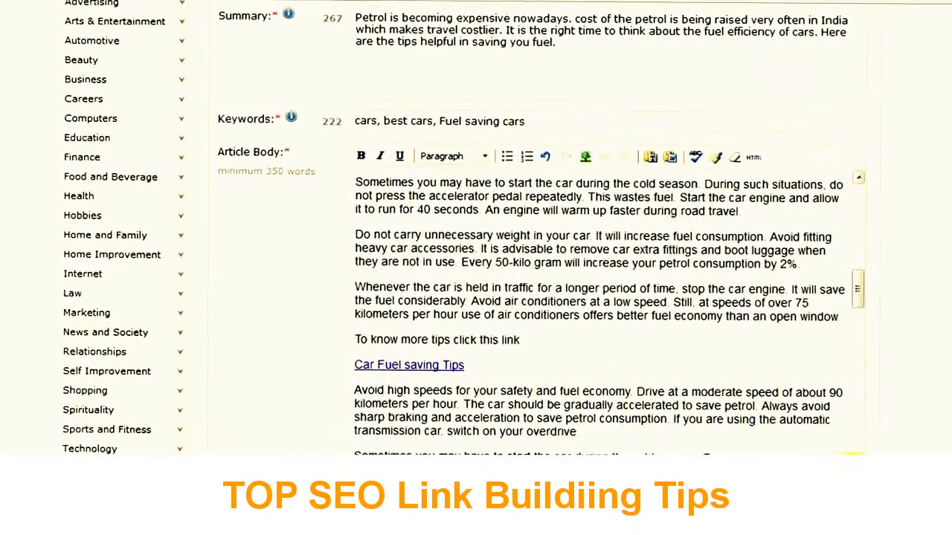
pyautogui.click(531, 370)
pyautogui.press('BackSpace')
pyautogui.press('BackSpace')
pyautogui.press('BackSpace')
pyautogui.press('BackSpace')
pyautogui.press('BackSpace')
pyautogui.press('BackSpace')
pyautogui.press('BackSpace')
pyautogui.press('BackSpace')
pyautogui.press('BackSpace')
pyautogui.press('BackSpace')
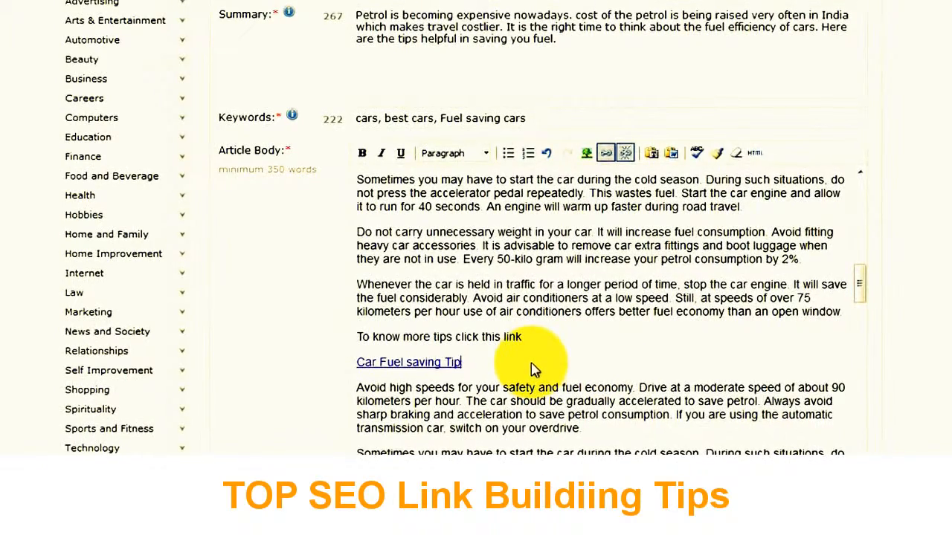
pyautogui.press('BackSpace')
pyautogui.press('BackSpace')
pyautogui.press('BackSpace')
pyautogui.press('BackSpace')
pyautogui.press('BackSpace')
pyautogui.press('BackSpace')
pyautogui.press('BackSpace')
pyautogui.press('BackSpace')
pyautogui.press('BackSpace')
pyautogui.press('BackSpace')
pyautogui.press('BackSpace')
pyautogui.press('BackSpace')
pyautogui.press('BackSpace')
pyautogui.press('BackSpace')
pyautogui.press('BackSpace')
pyautogui.press('BackSpace')
pyautogui.press('BackSpace')
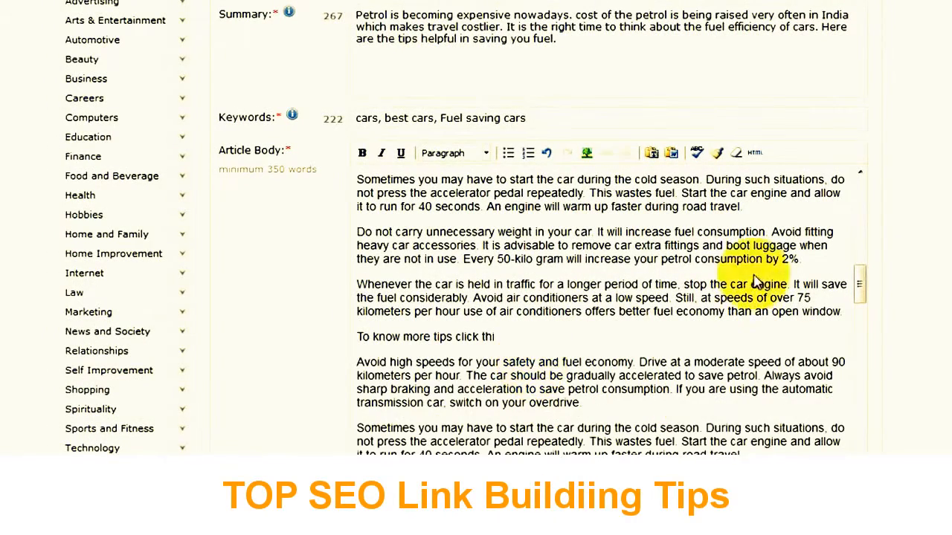
# Enter the displayed verification code and resubmit the article with its reduced number of links.
pyautogui.moveTo(951, 380); pyautogui.dragTo(951, 446)
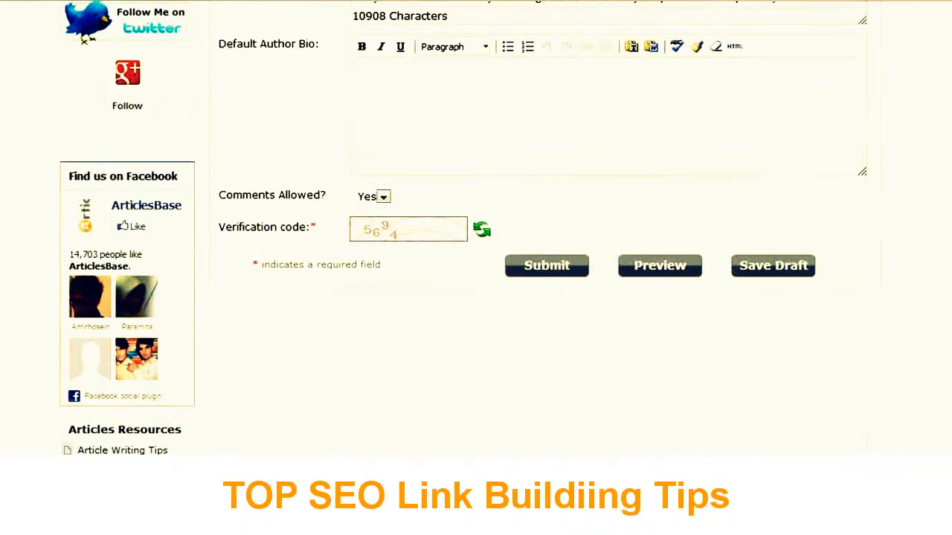
pyautogui.click(551, 226)
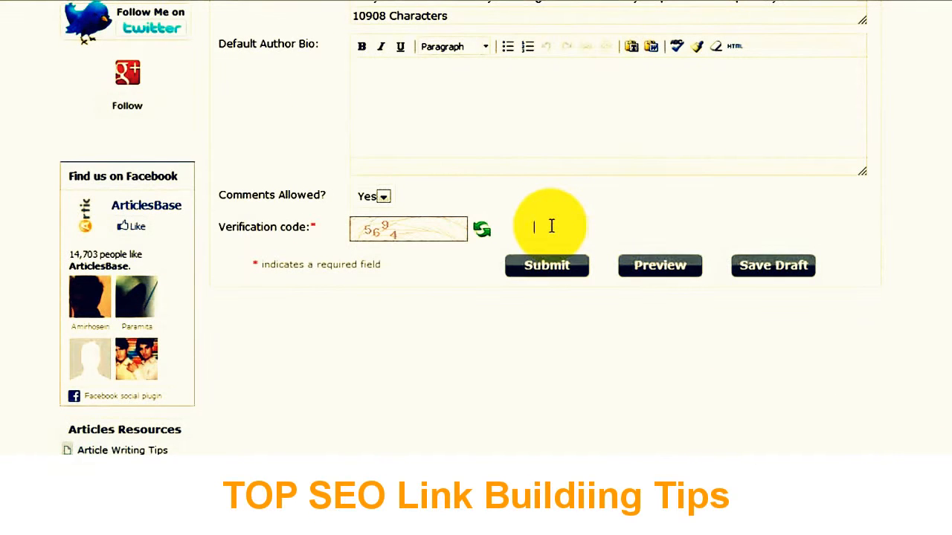
pyautogui.write('5694')
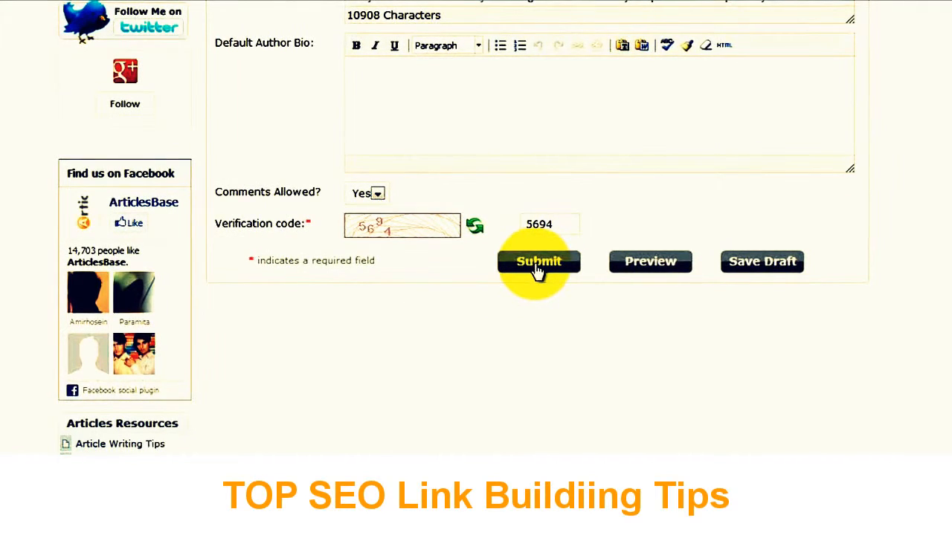
pyautogui.click(539, 261)
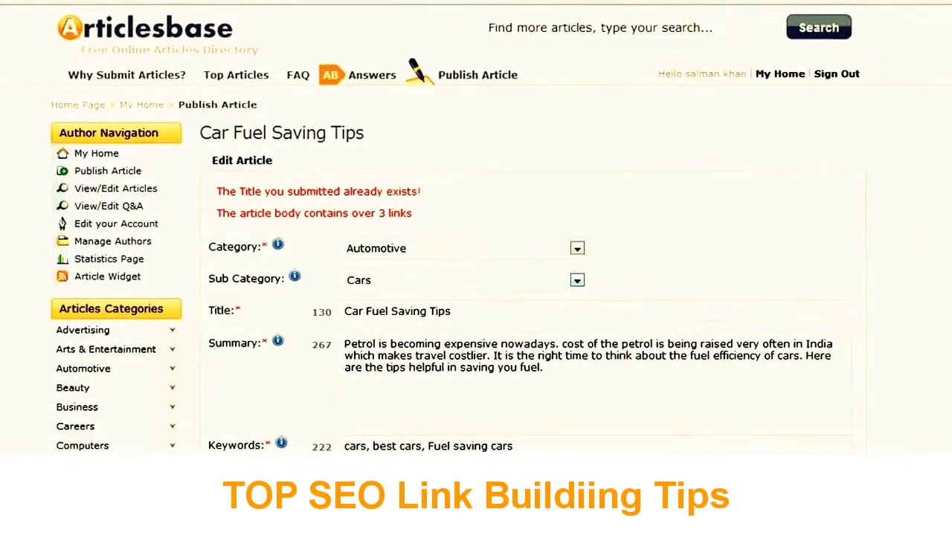
# Delete the second-to-last "Car Fuel saving Tips" link in the article body.
pyautogui.scroll(-10, 476, 228)
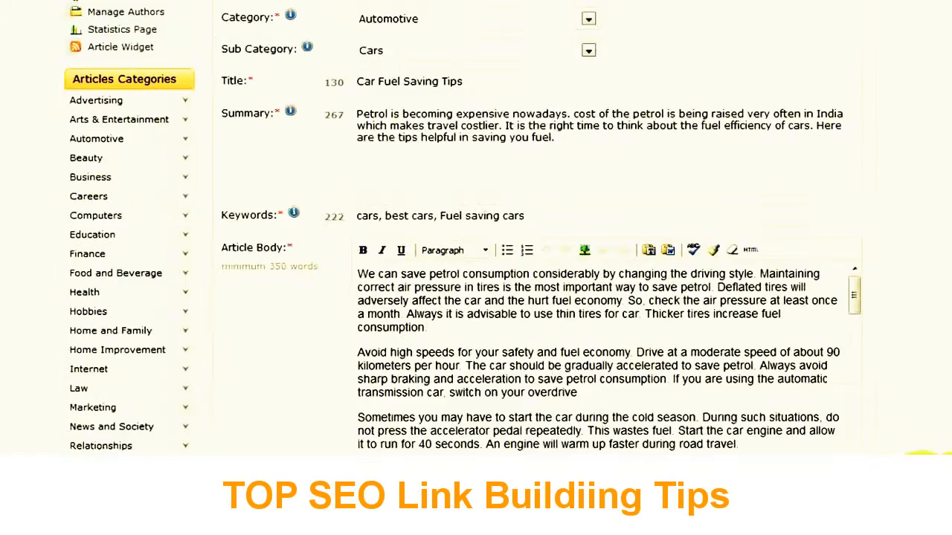
pyautogui.scroll(2, 924, 453)
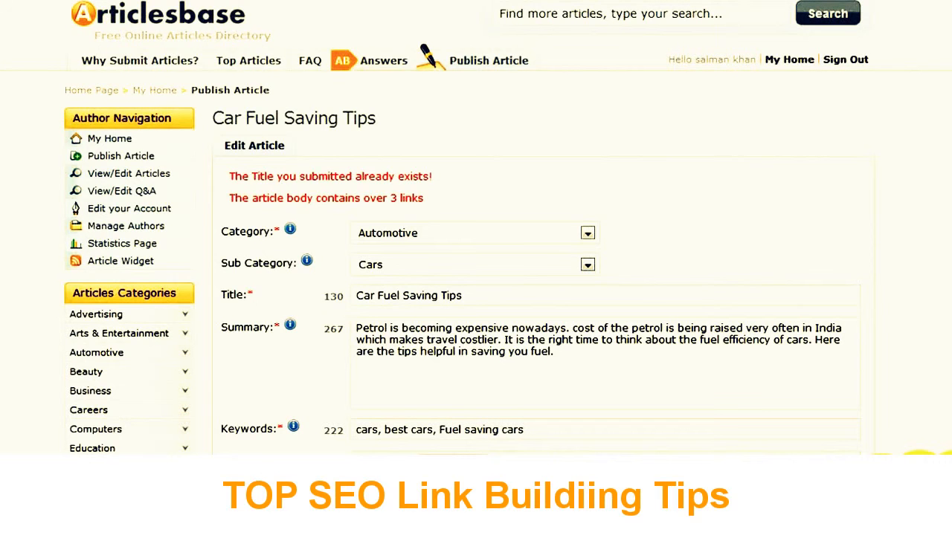
pyautogui.scroll(-15, 945, 447)
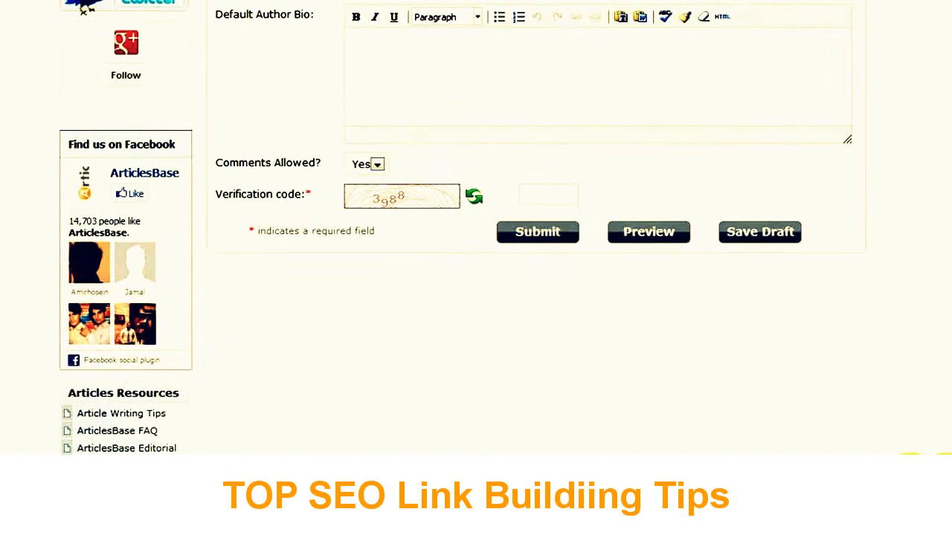
pyautogui.scroll(5, 476, 223)
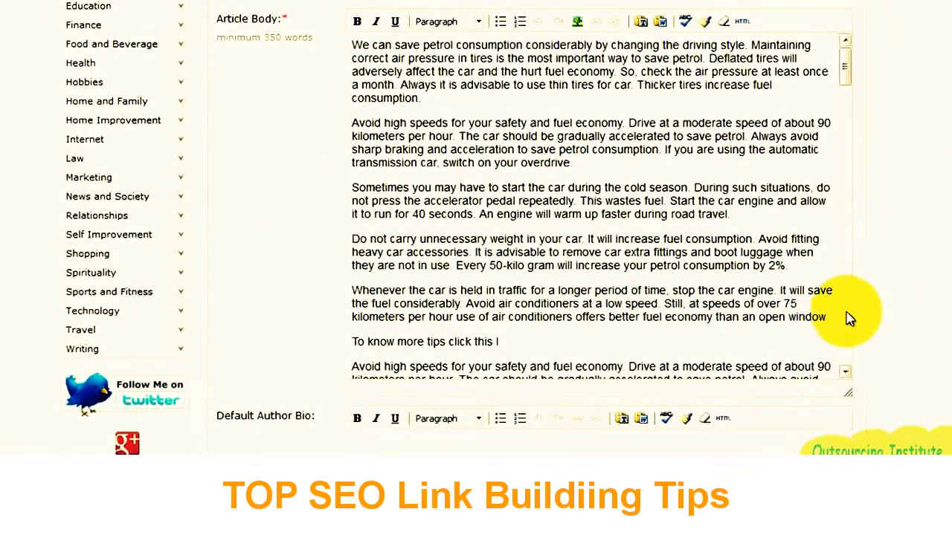
pyautogui.scroll(-10, 849, 318)
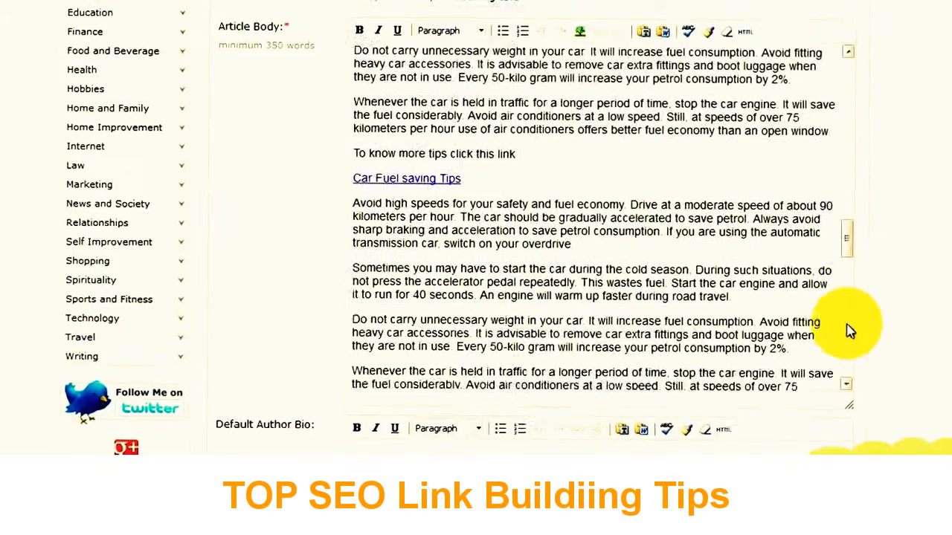
pyautogui.scroll(-2, 851, 330)
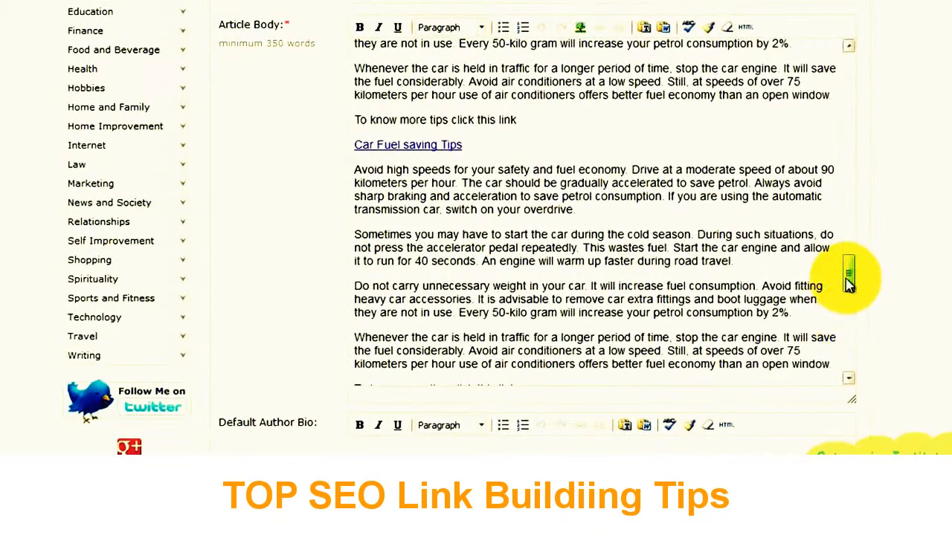
pyautogui.moveTo(848, 281); pyautogui.dragTo(850, 372)
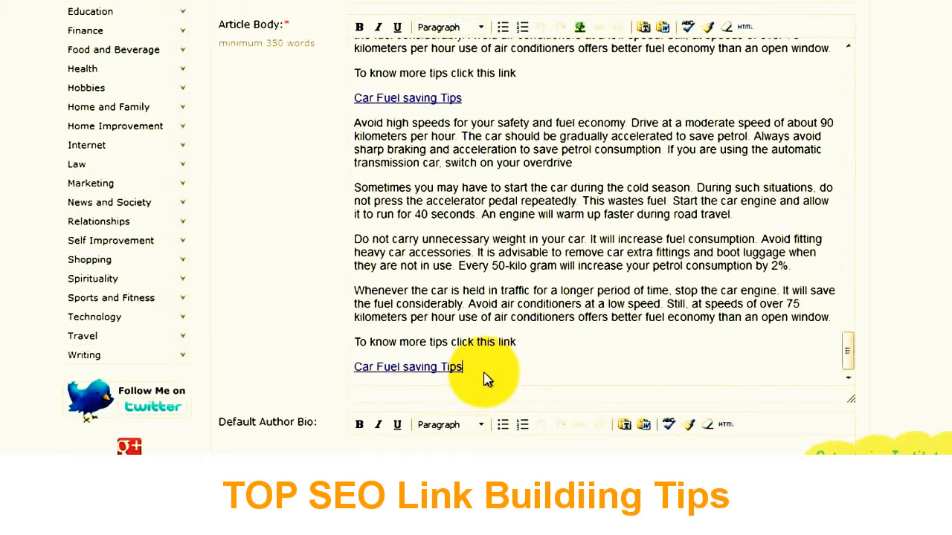
pyautogui.click(485, 379)
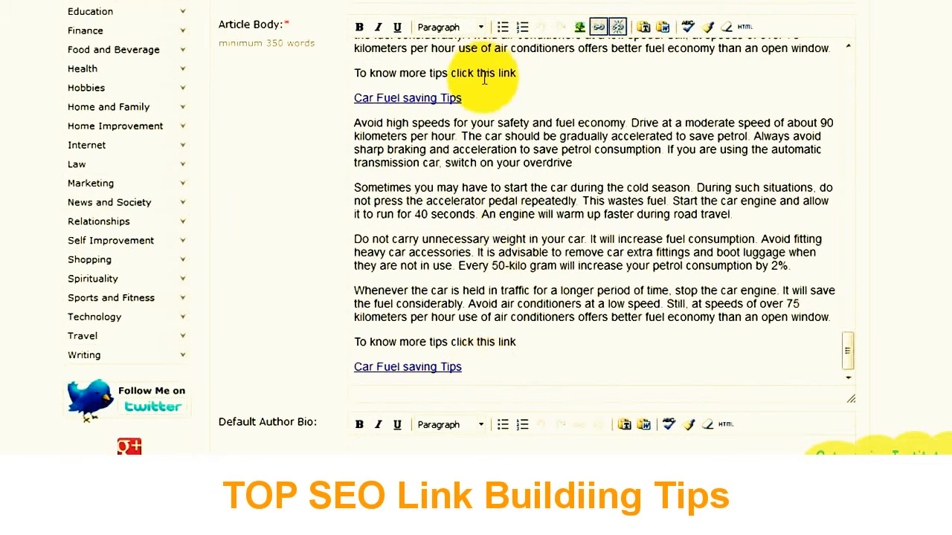
pyautogui.press('BackSpace')
pyautogui.press('BackSpace')
pyautogui.press('BackSpace')
pyautogui.press('BackSpace')
pyautogui.press('BackSpace')
pyautogui.press('BackSpace')
pyautogui.press('BackSpace')
pyautogui.press('BackSpace')
pyautogui.press('BackSpace')
pyautogui.press('BackSpace')
pyautogui.press('BackSpace')
pyautogui.press('BackSpace')
pyautogui.press('BackSpace')
pyautogui.press('BackSpace')
pyautogui.press('BackSpace')
pyautogui.press('BackSpace')
pyautogui.press('BackSpace')
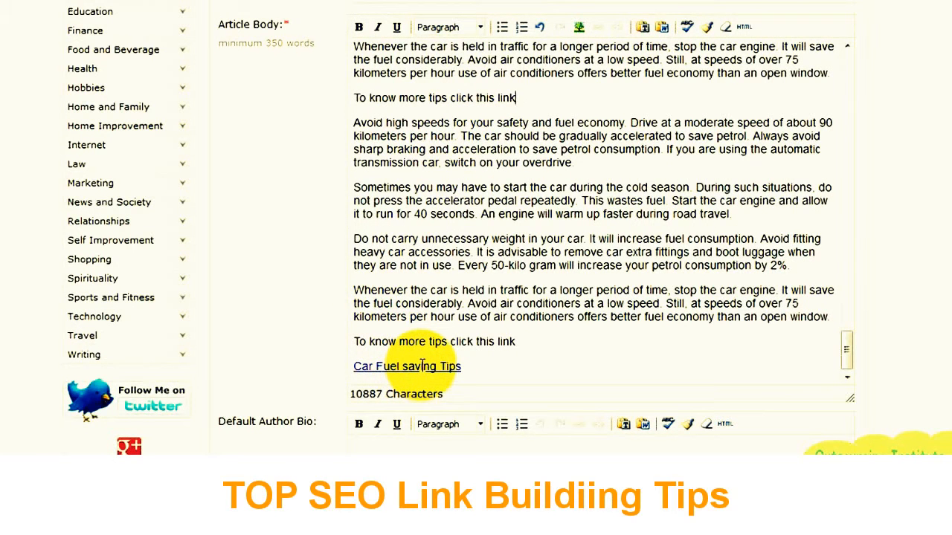
pyautogui.tripleClick(422, 365)
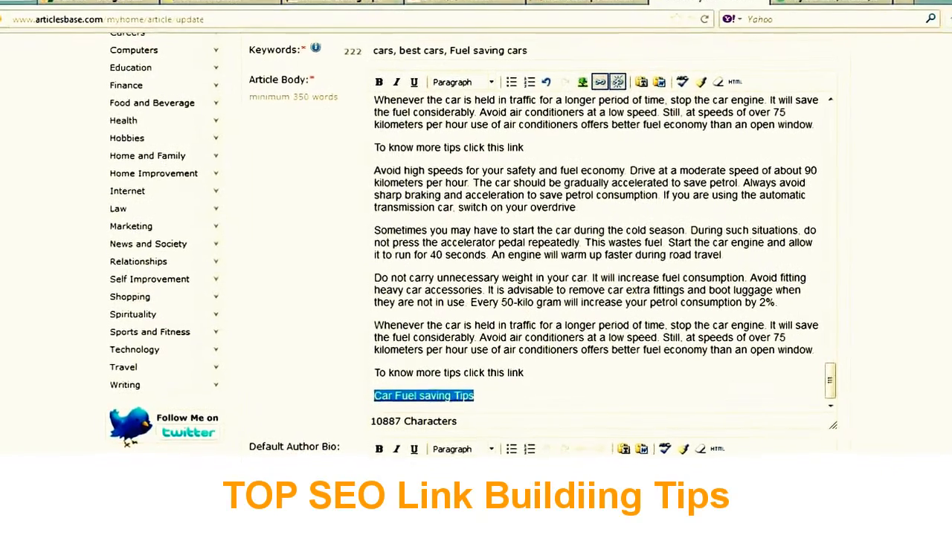
pyautogui.scroll(6, 476, 246)
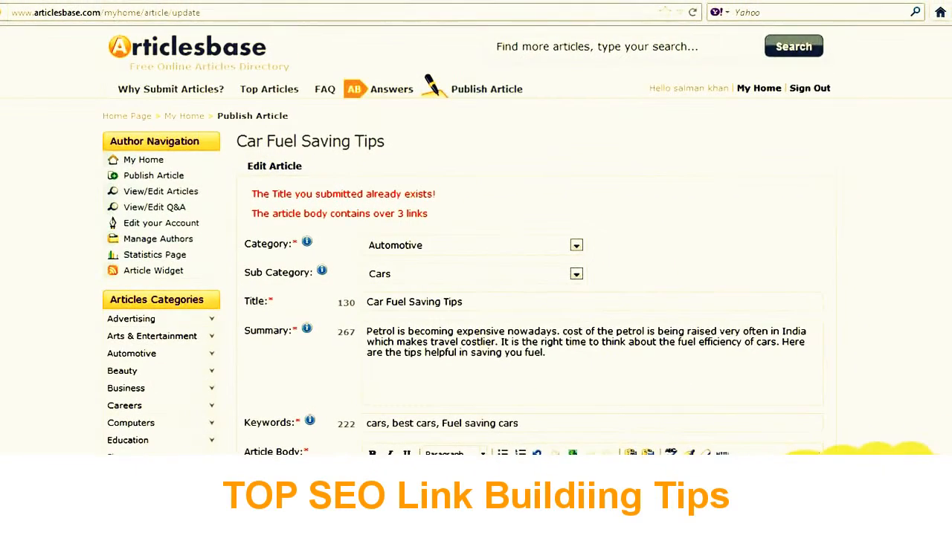
pyautogui.scroll(-10, 520, 267)
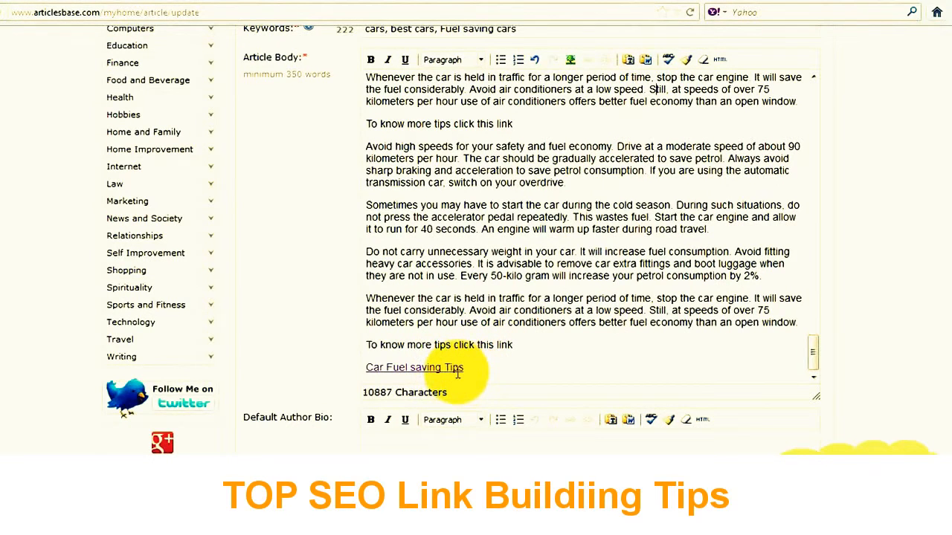
pyautogui.click(798, 1)
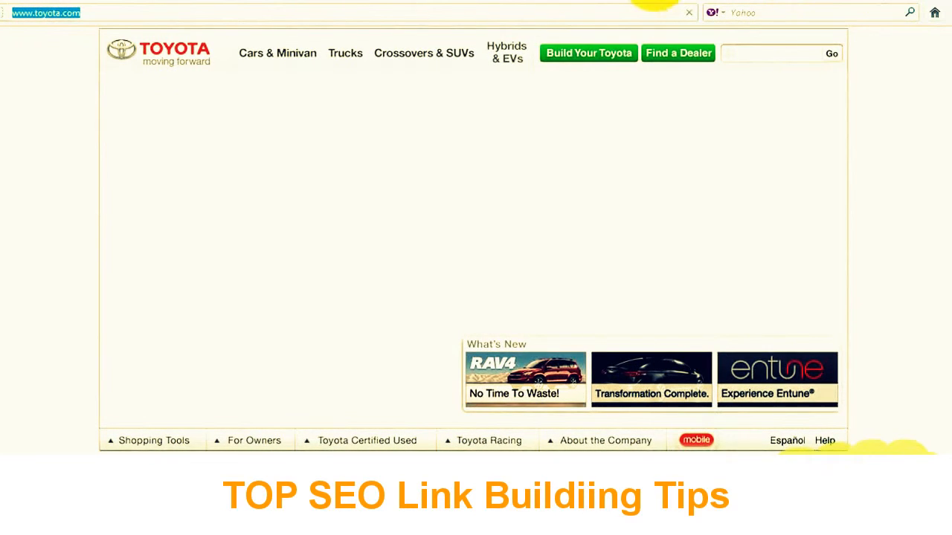
pyautogui.click(654, 0)
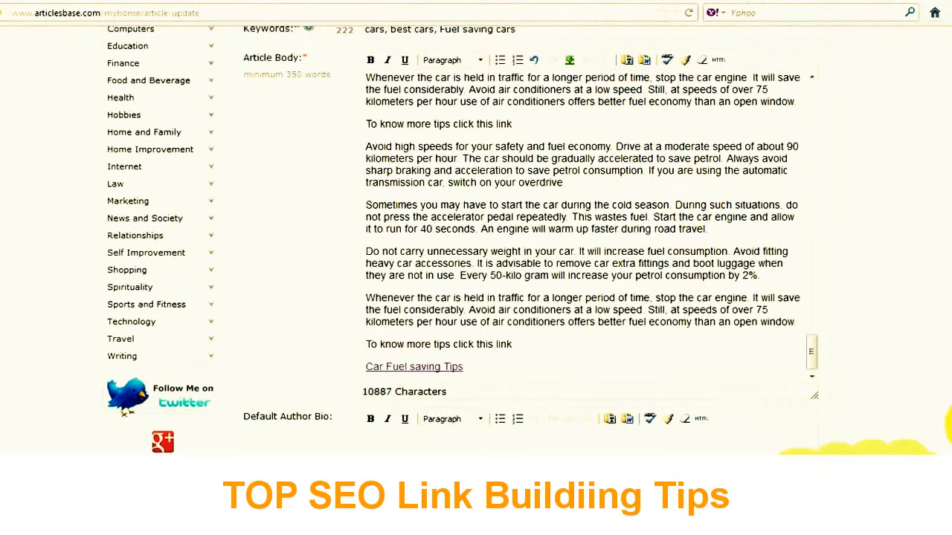
# Copy the full web address of the article page.
pyautogui.scroll(-6, 949, 424)
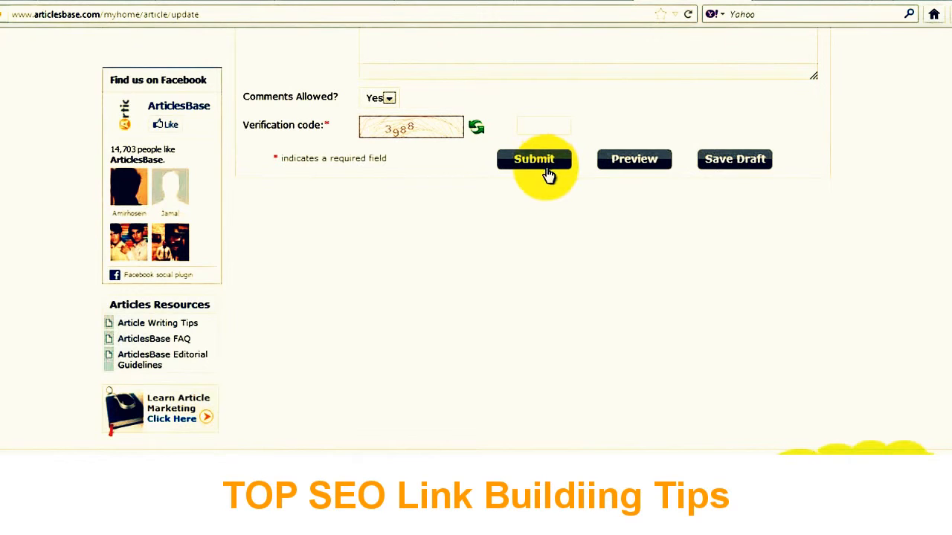
pyautogui.click(202, 13)
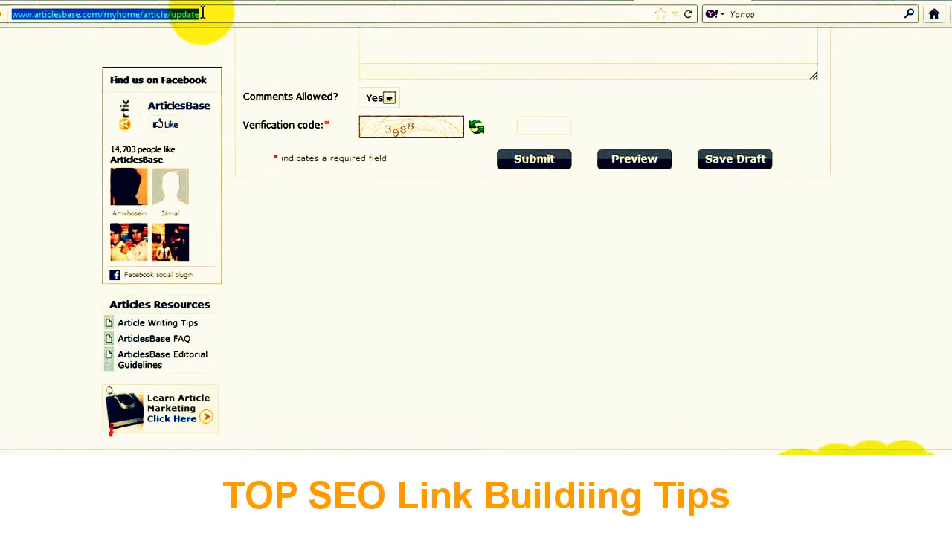
pyautogui.click(203, 14)
pyautogui.doubleClick(203, 13)
pyautogui.tripleClick(202, 13)
pyautogui.doubleClick(202, 13)
pyautogui.tripleClick(203, 12)
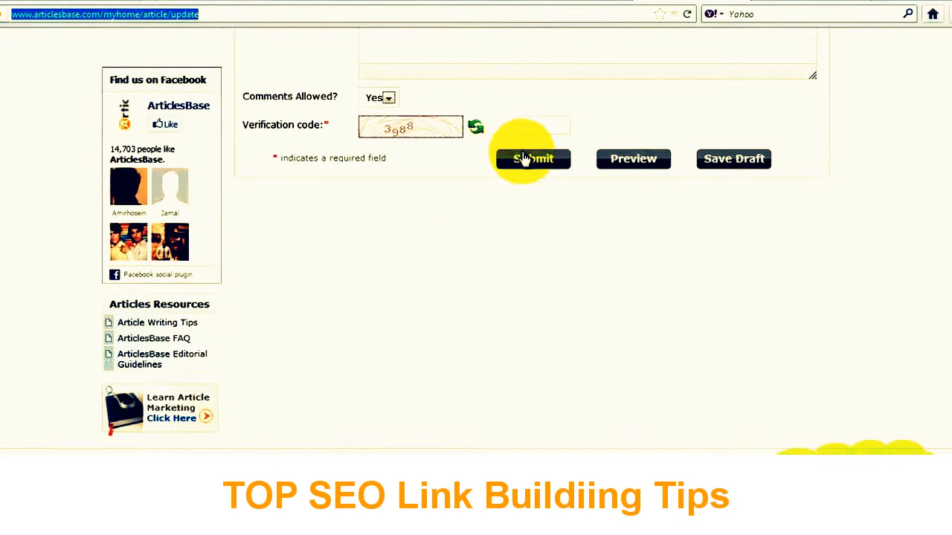
pyautogui.rightClick(174, 15)
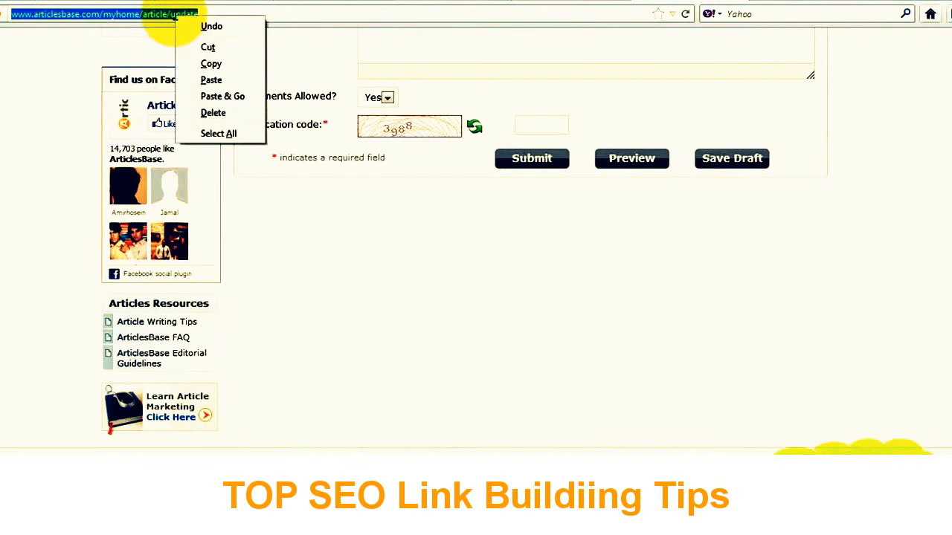
pyautogui.click(210, 64)
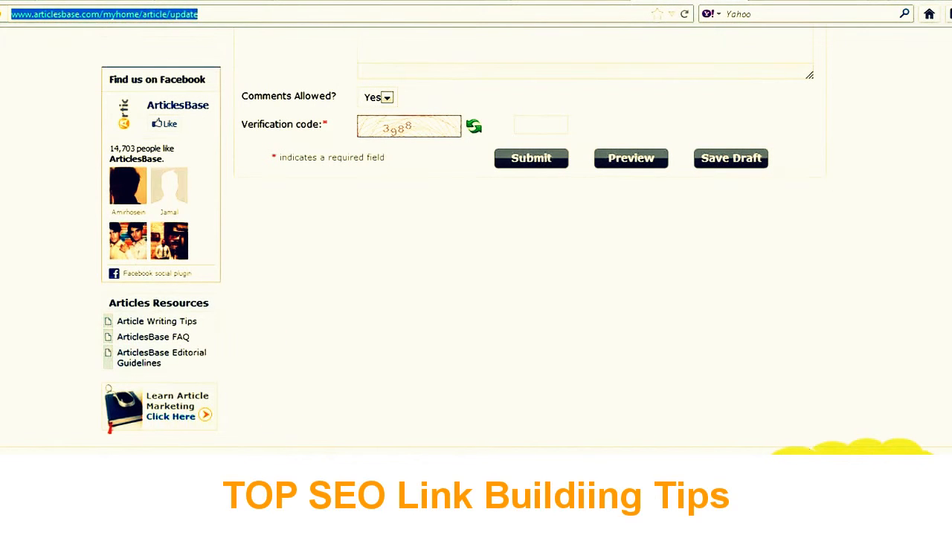
# Search the installed programs for "excel" and launch Microsoft Office Excel 2003.
pyautogui.press('super')
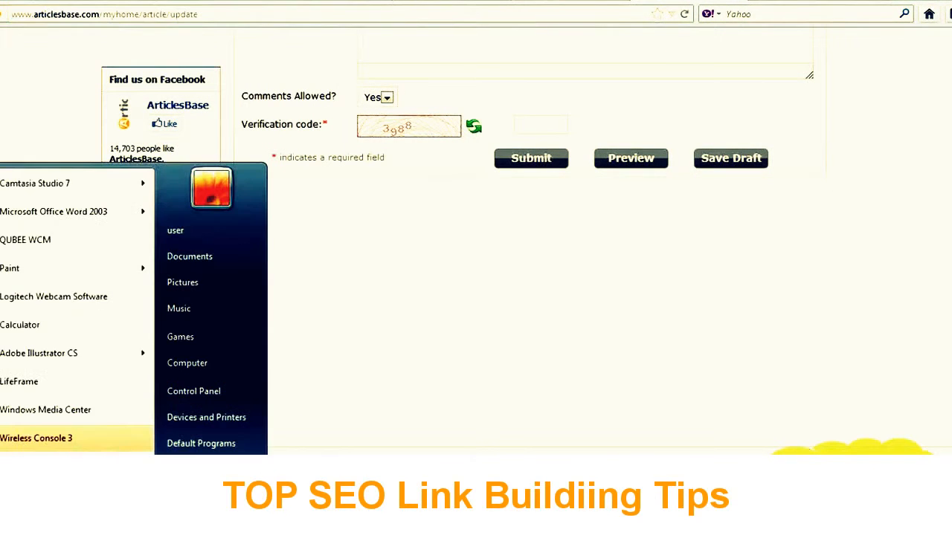
pyautogui.click(56, 142)
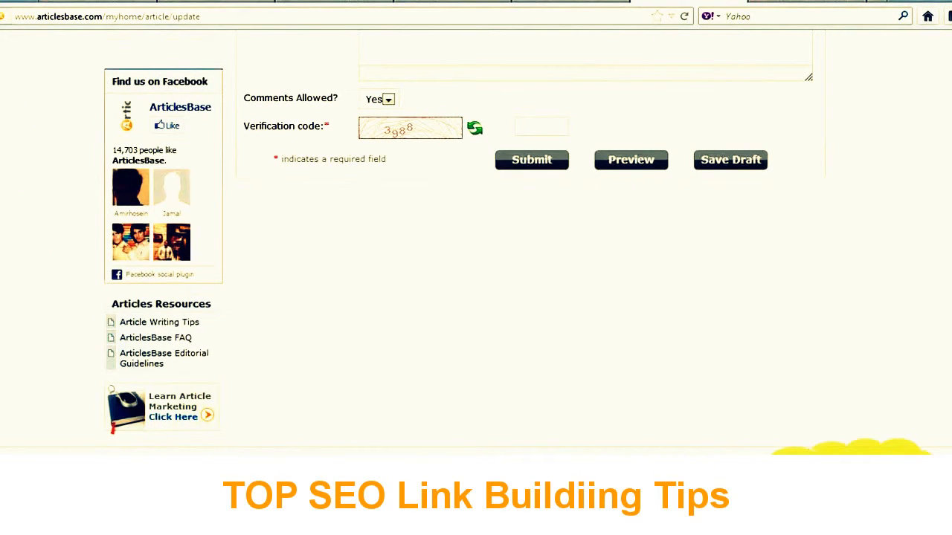
pyautogui.press('super')
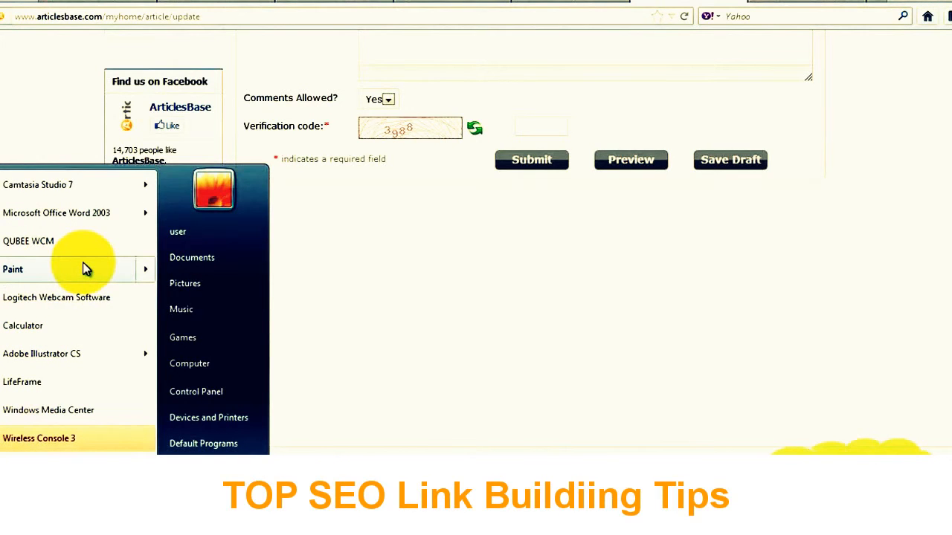
pyautogui.moveTo(85, 269)
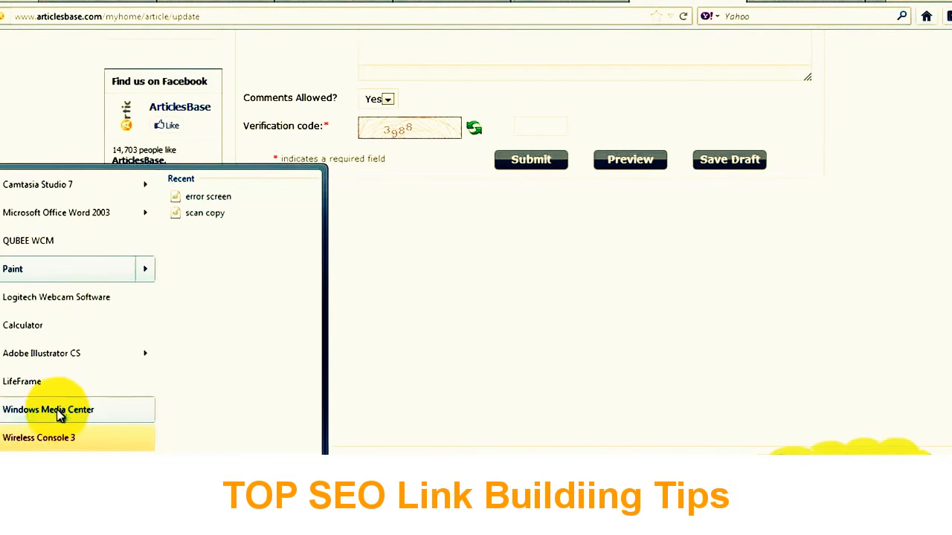
pyautogui.write('ex')
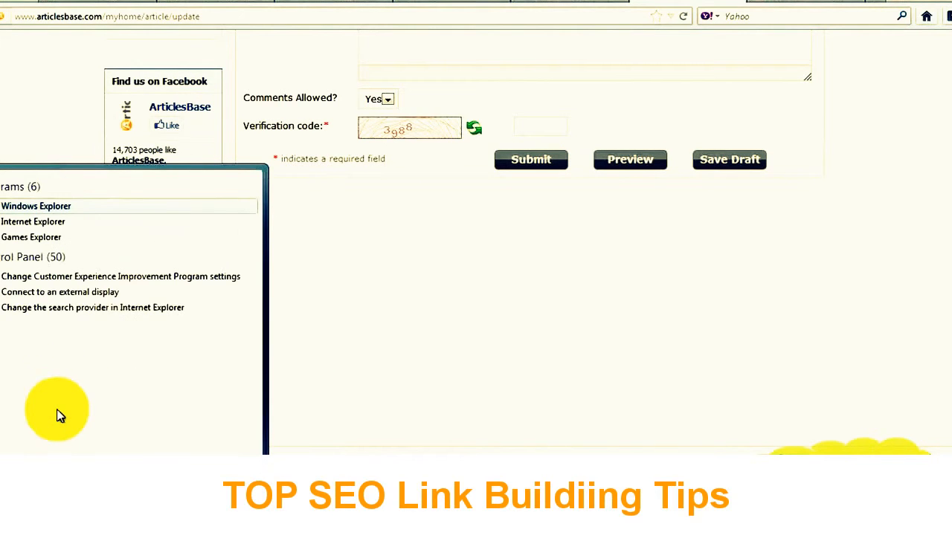
pyautogui.write('cel')
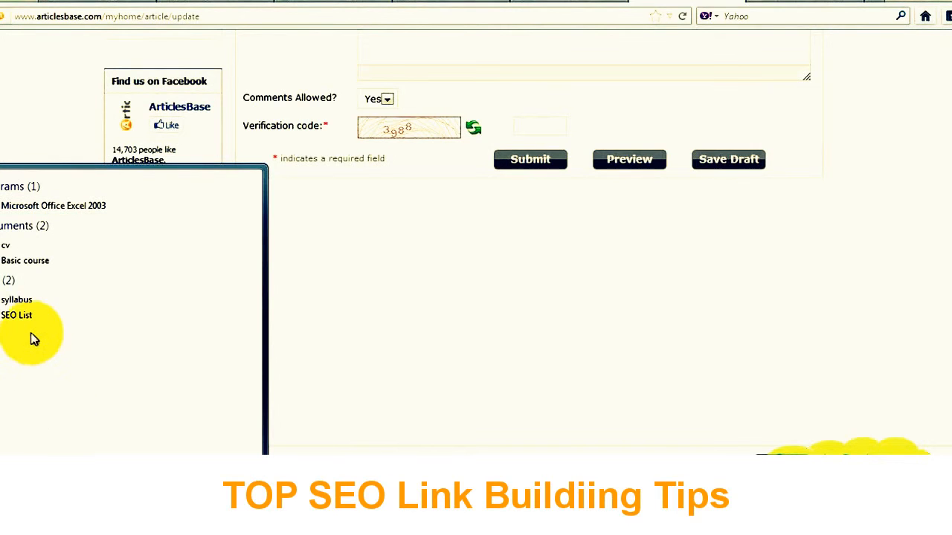
pyautogui.click(80, 217)
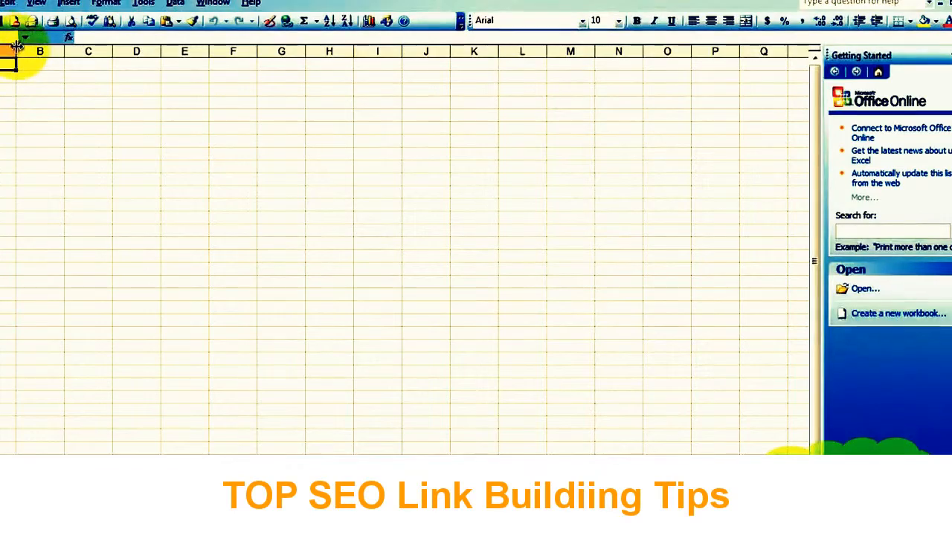
# Widen column A and paste the copied article address into its second row.
pyautogui.moveTo(16, 48); pyautogui.dragTo(308, 68)
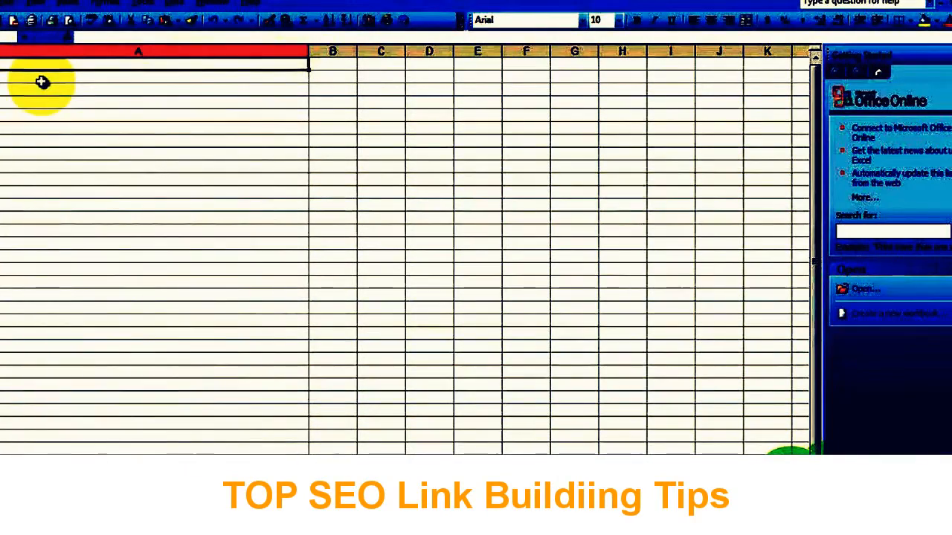
pyautogui.rightClick(39, 82)
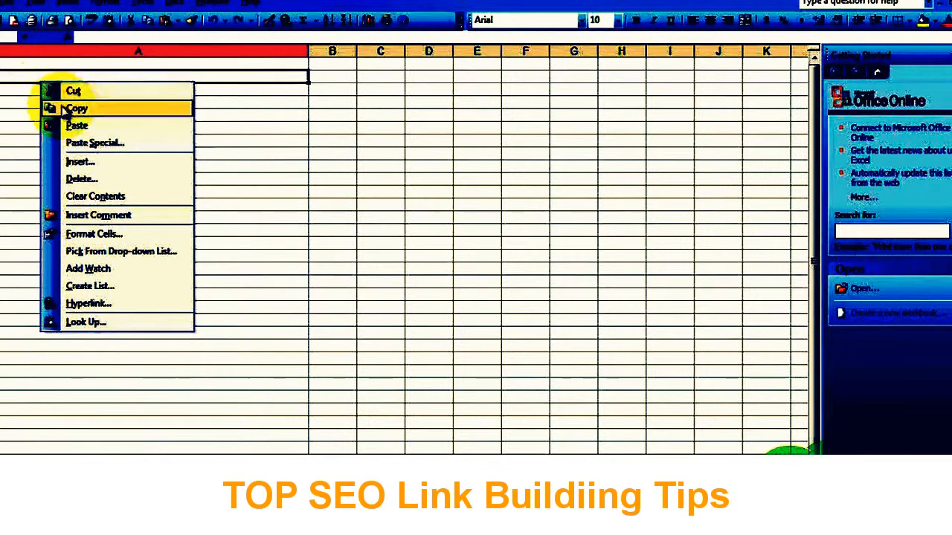
pyautogui.click(49, 126)
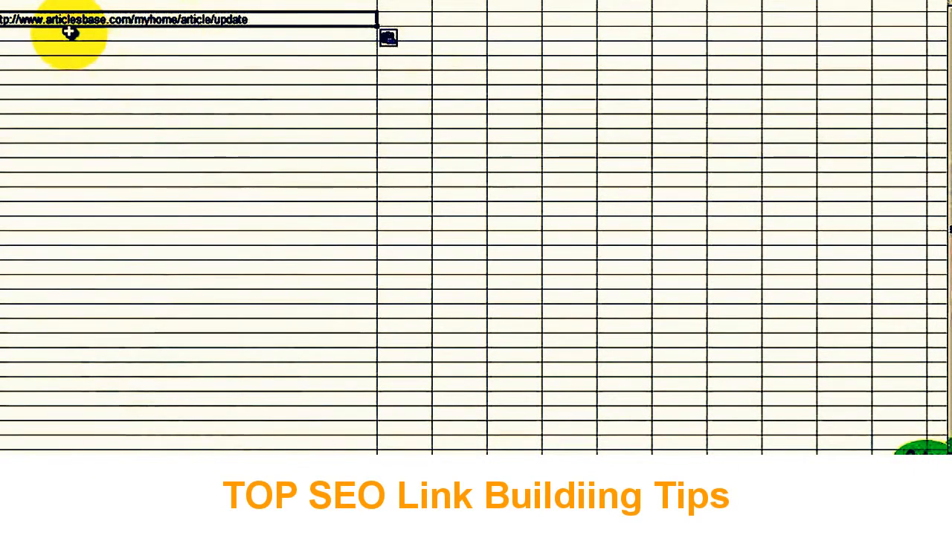
pyautogui.click(70, 32)
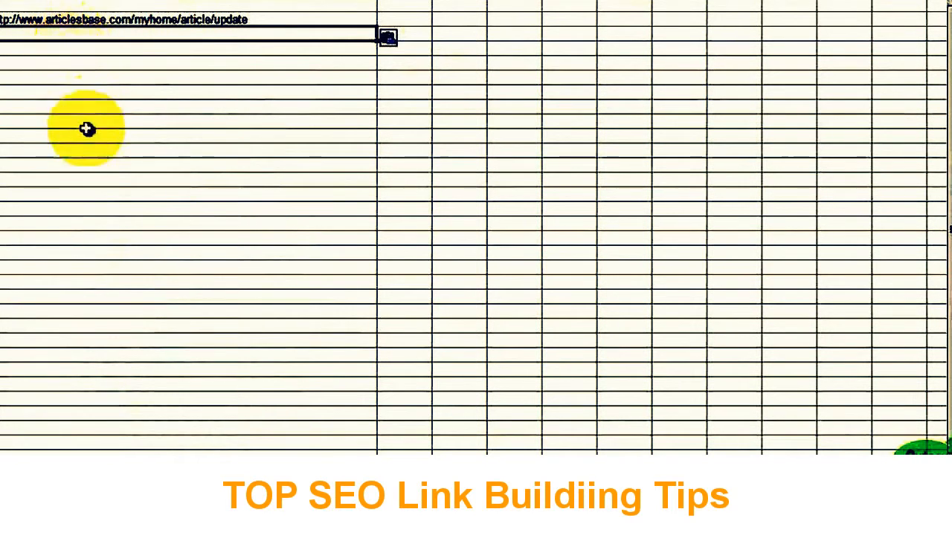
pyautogui.click(87, 161)
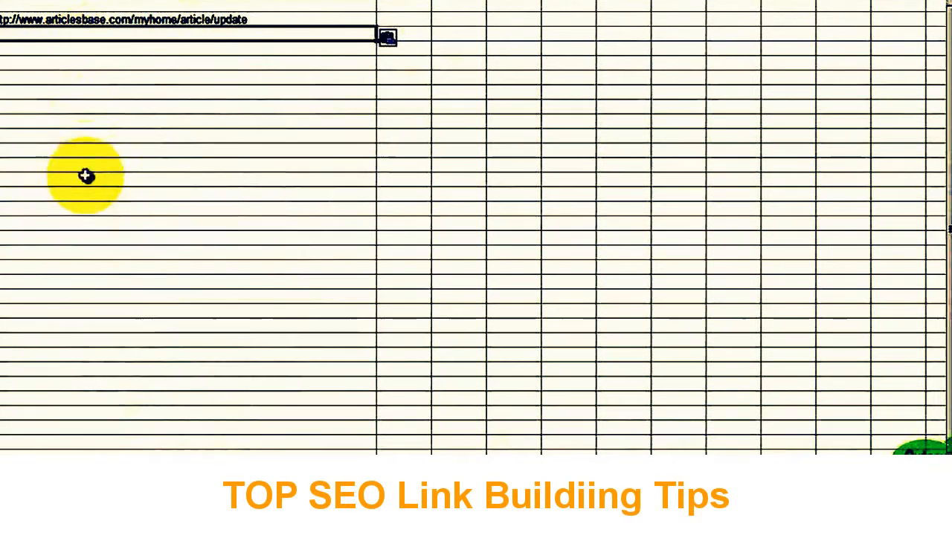
pyautogui.click(87, 193)
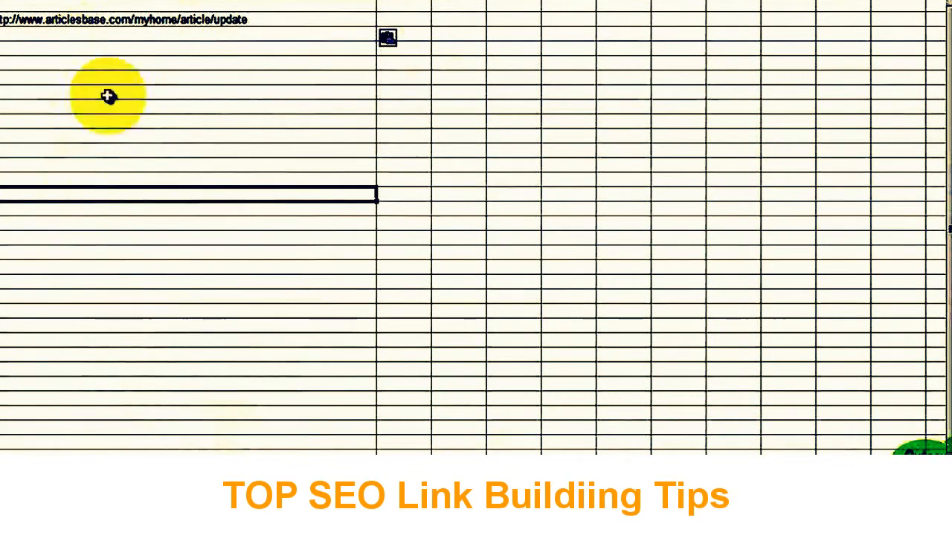
pyautogui.click(113, 65)
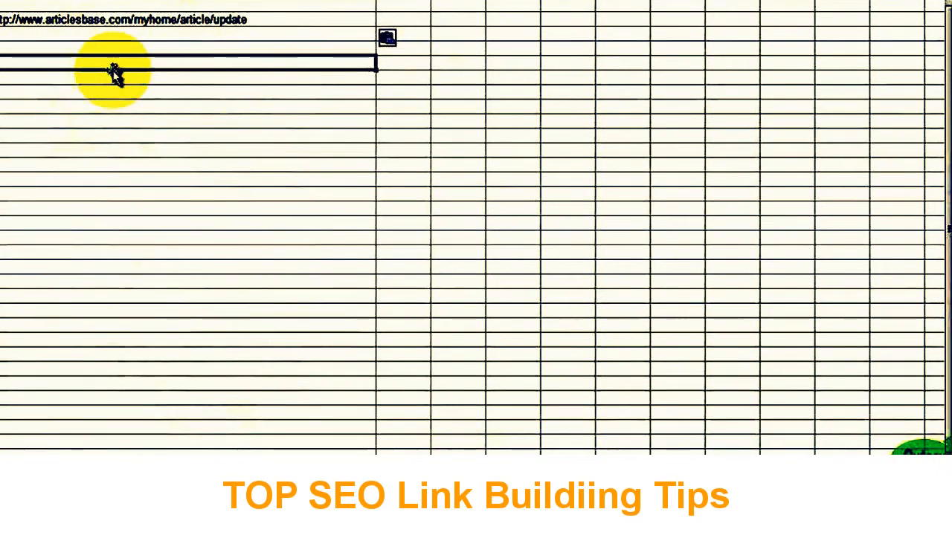
pyautogui.click(129, 22)
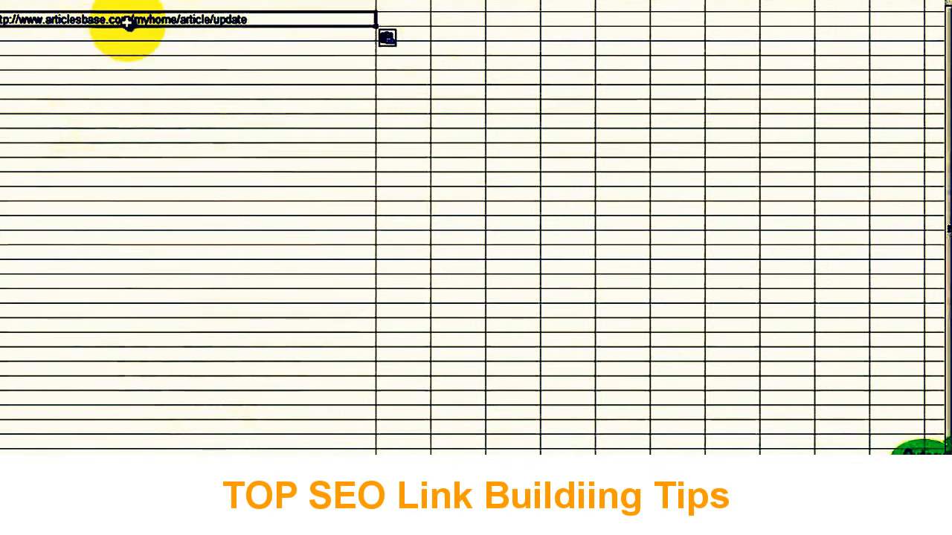